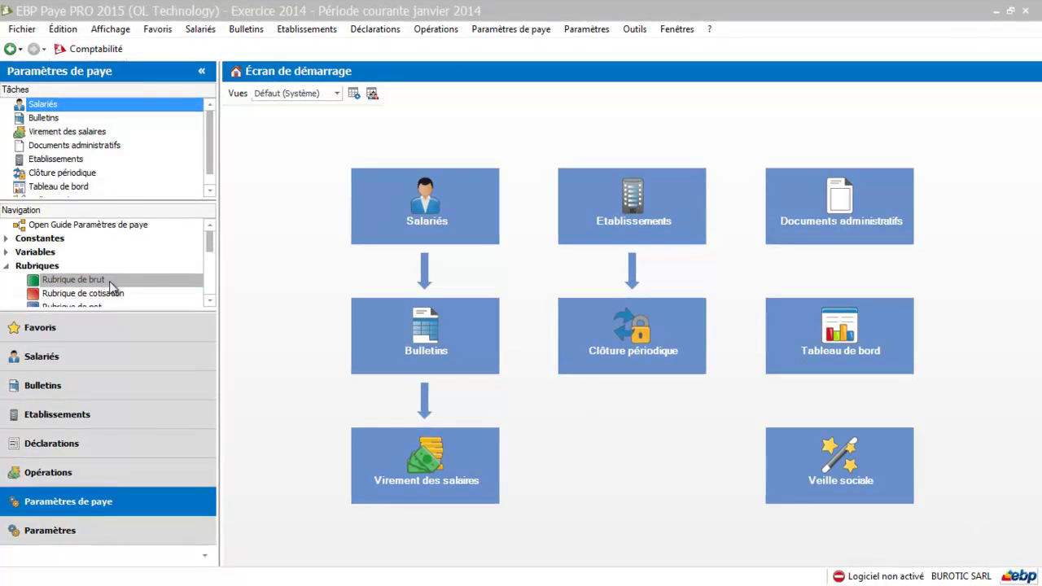
Display the gross-pay items (Rubrique de brut) filtered by the Absence theme
click(94, 280)
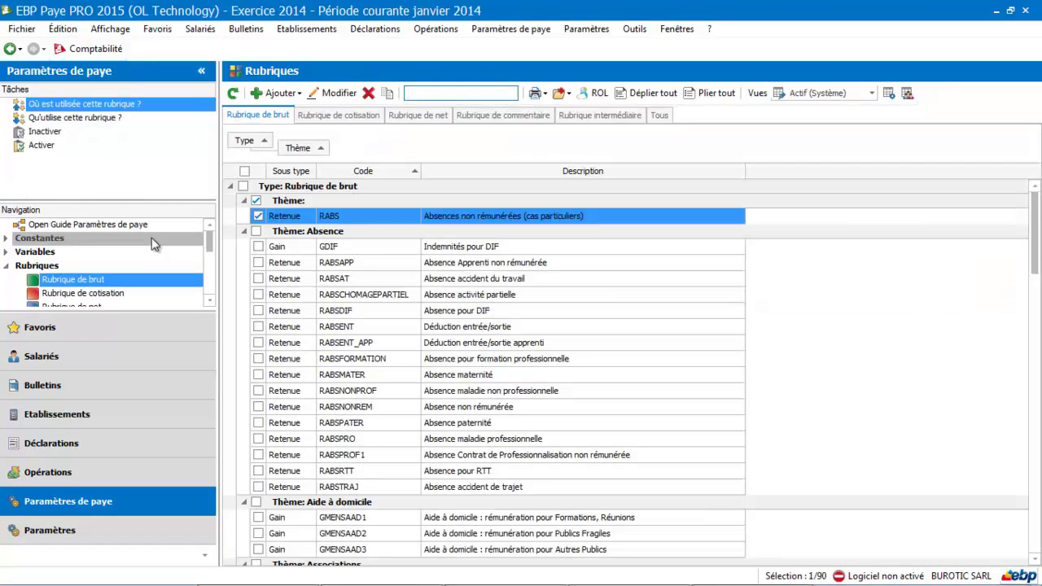
click(326, 147)
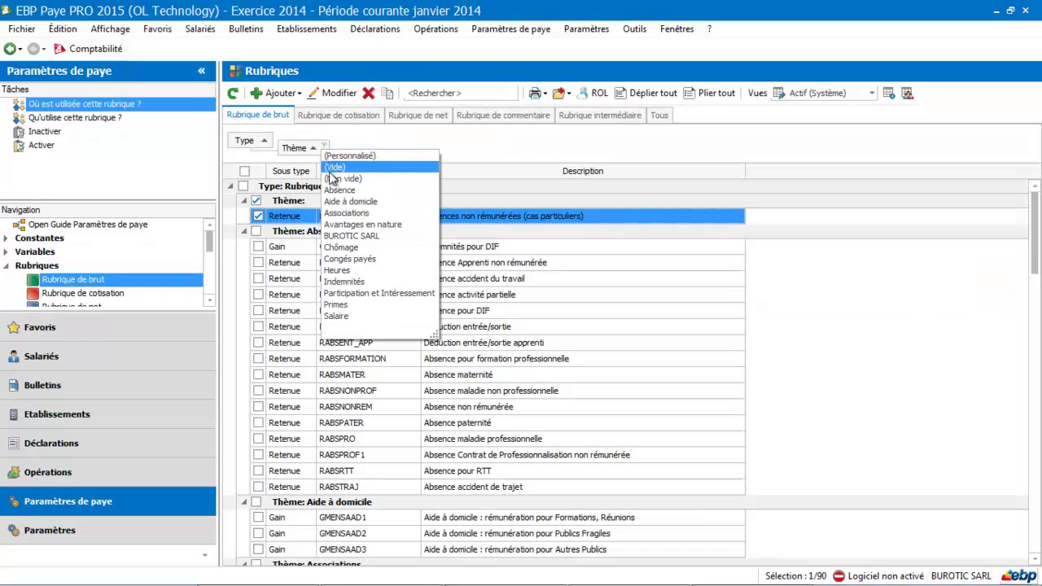
click(339, 190)
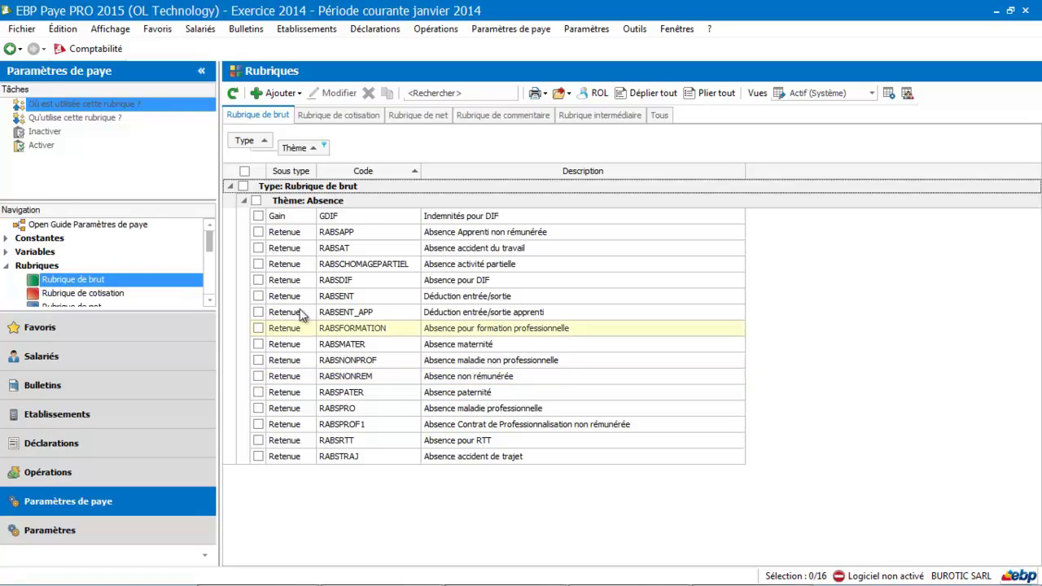
Create a new variable of the À saisir type with the code ABSCSS#
click(8, 253)
click(43, 269)
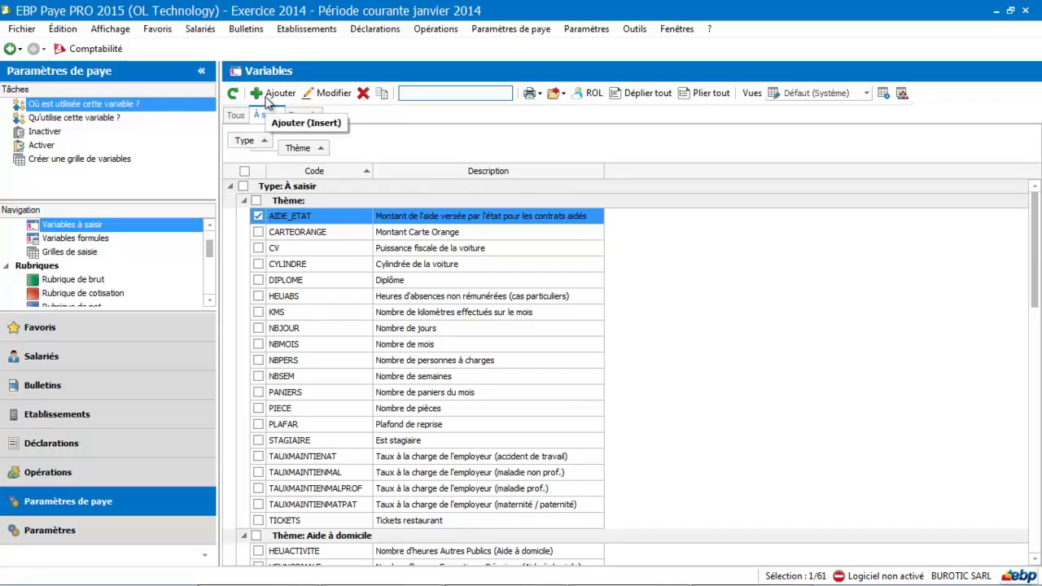
click(268, 95)
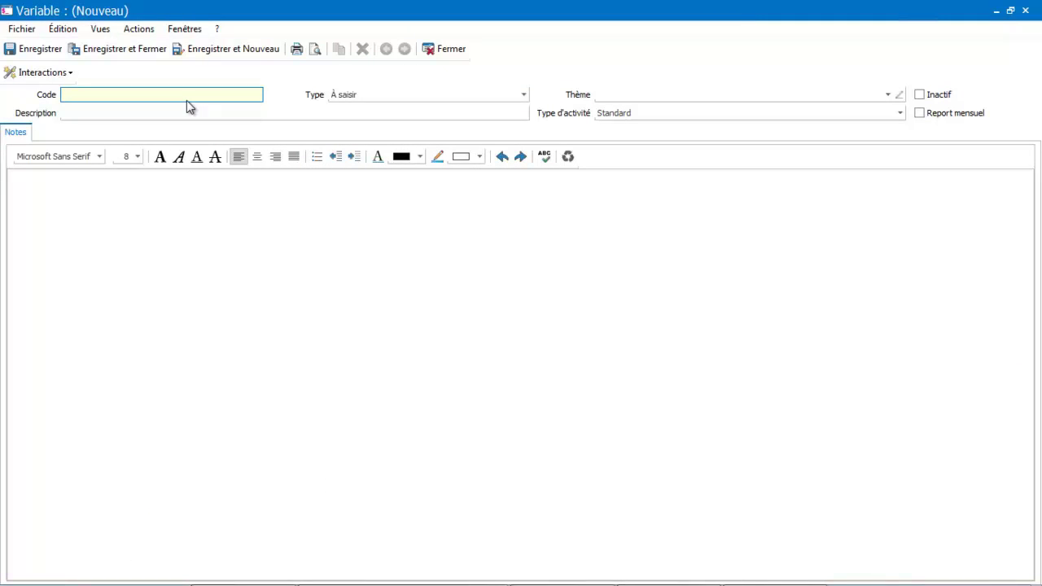
text(ABS#)
text(C)
text(SS#)
key(Tab)
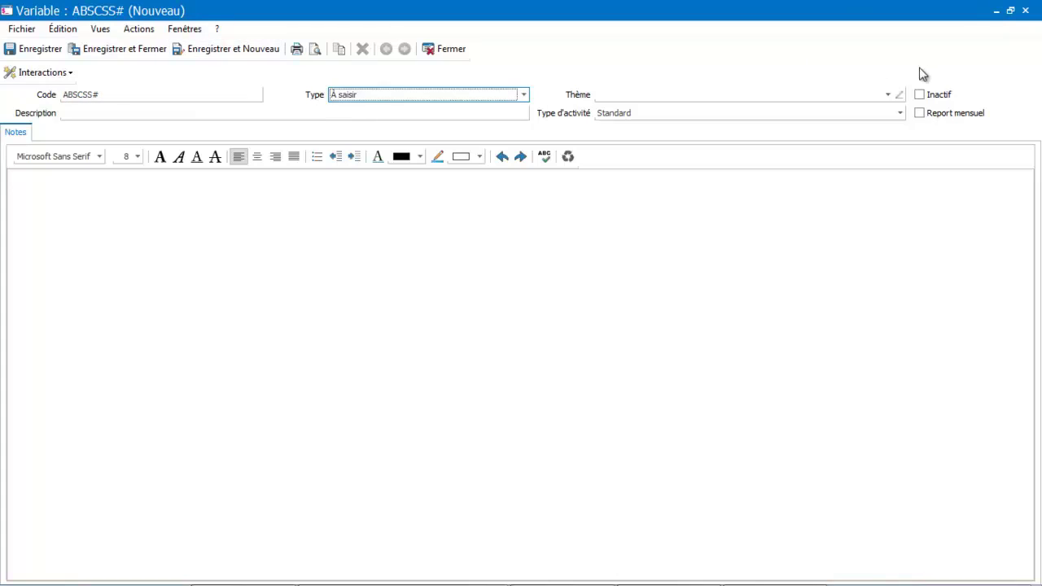
Assign the new variable to the BUROTIC SARL theme and describe it as "Absences congés sans solde"
click(889, 95)
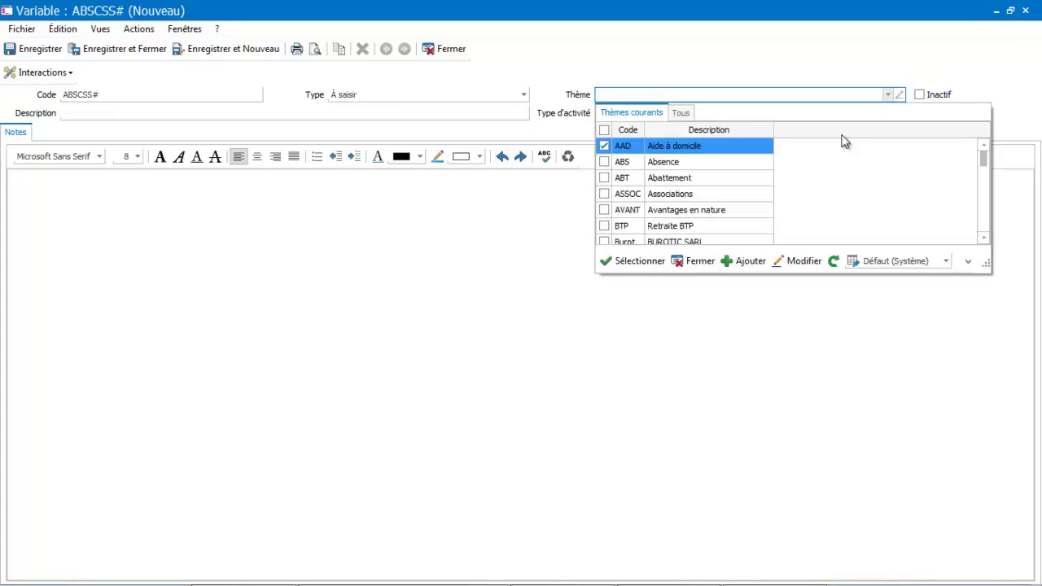
click(984, 237)
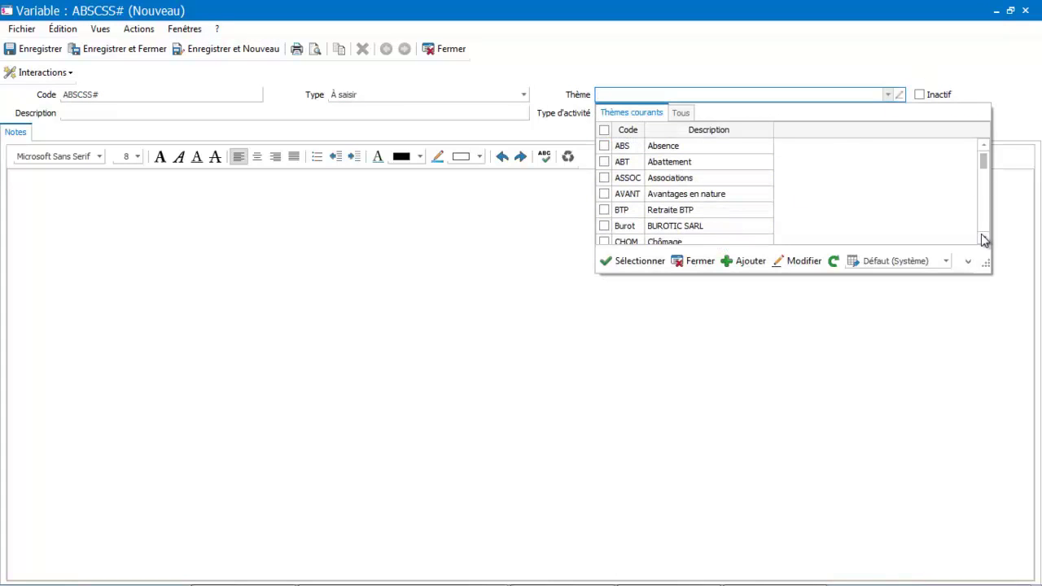
click(708, 226)
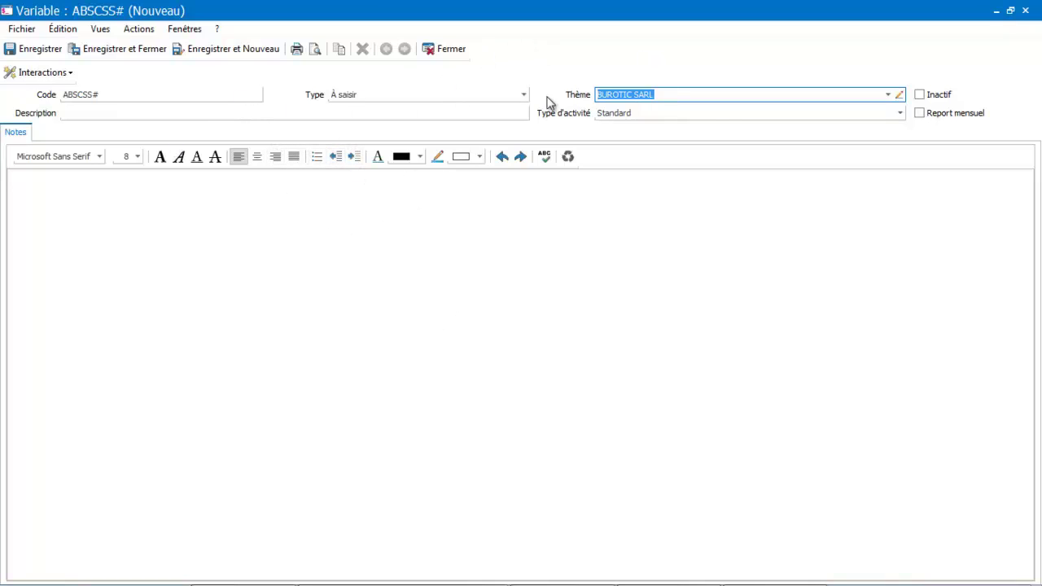
click(400, 113)
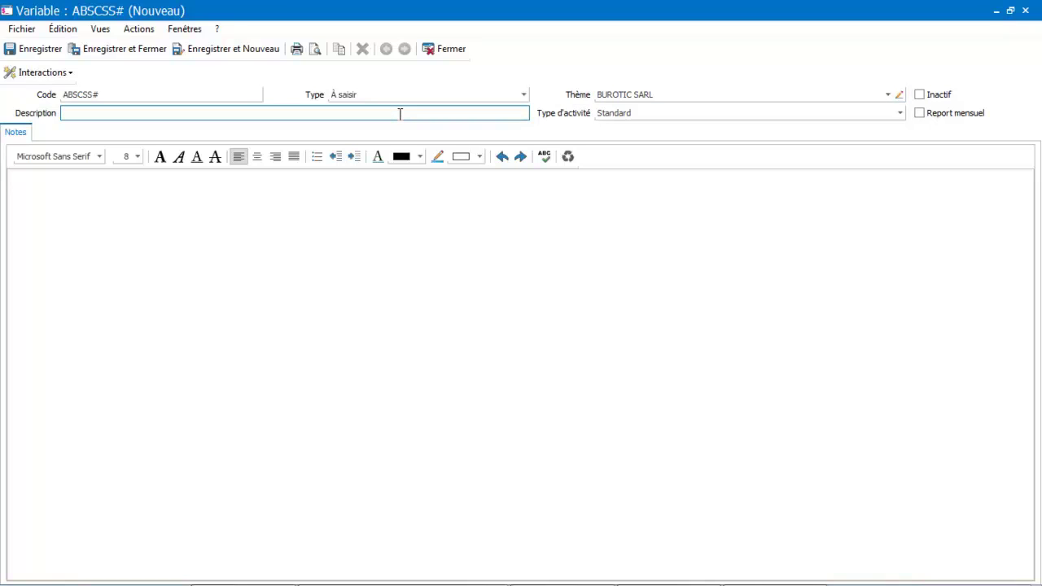
text(Absences congés sans solde)
key(Tab)
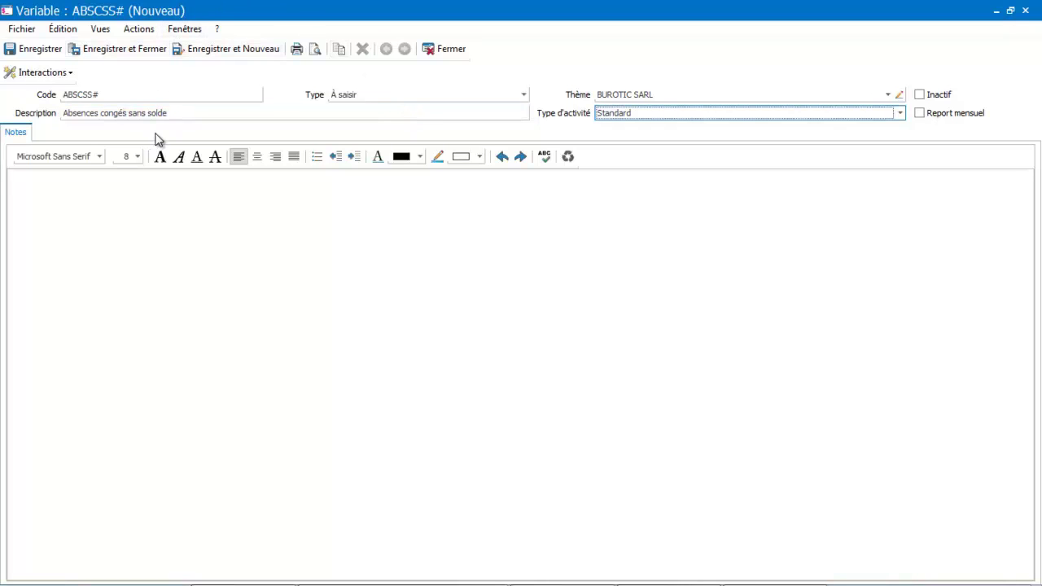
Save and close the variable, and filter the list of À saisir variables by the BUROTIC SARL theme
click(127, 50)
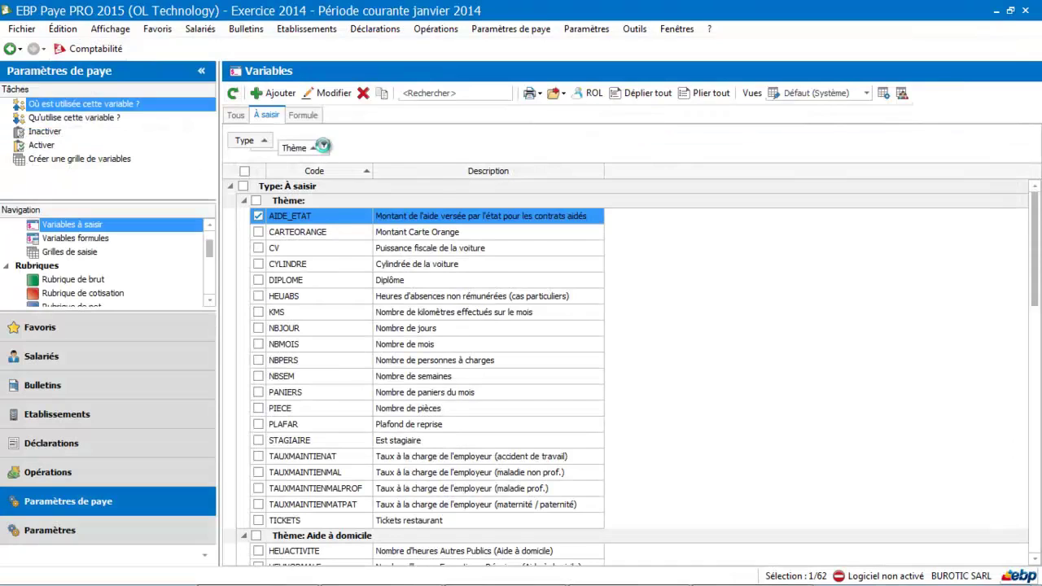
click(323, 147)
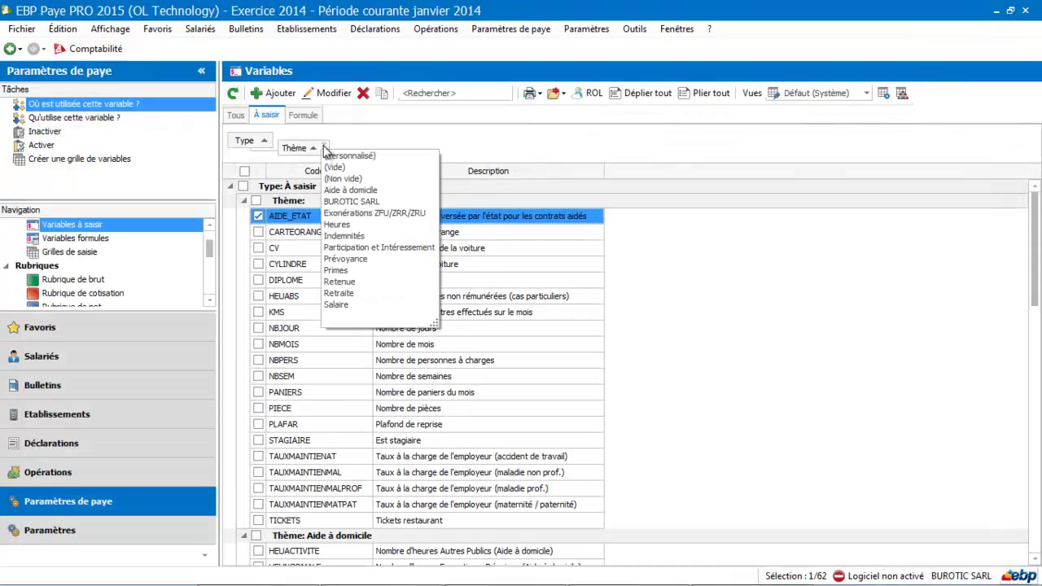
click(358, 202)
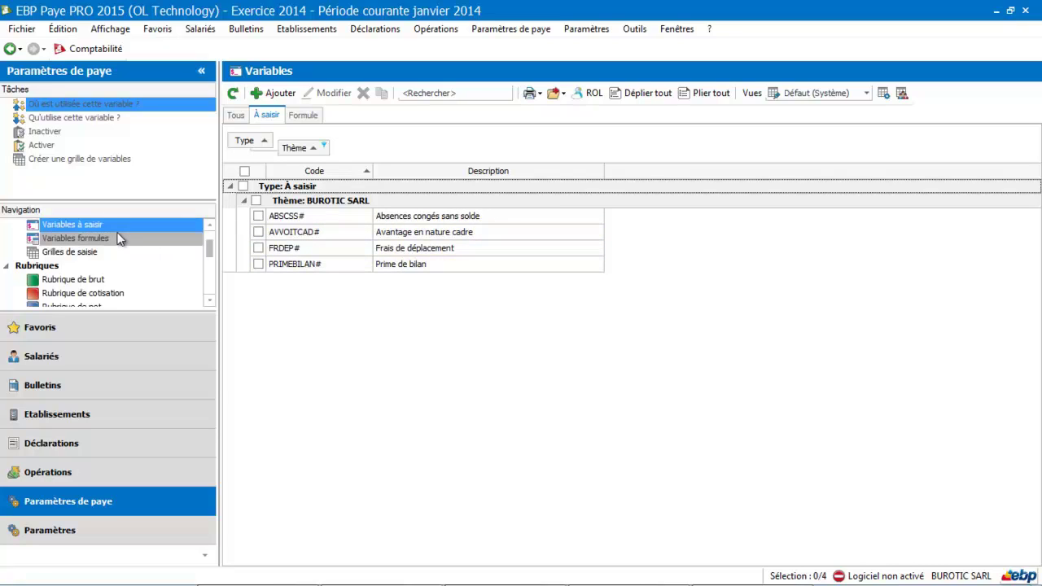
Duplicate the gross-pay item RABSNONREM (Absence non rémunérée)
click(78, 280)
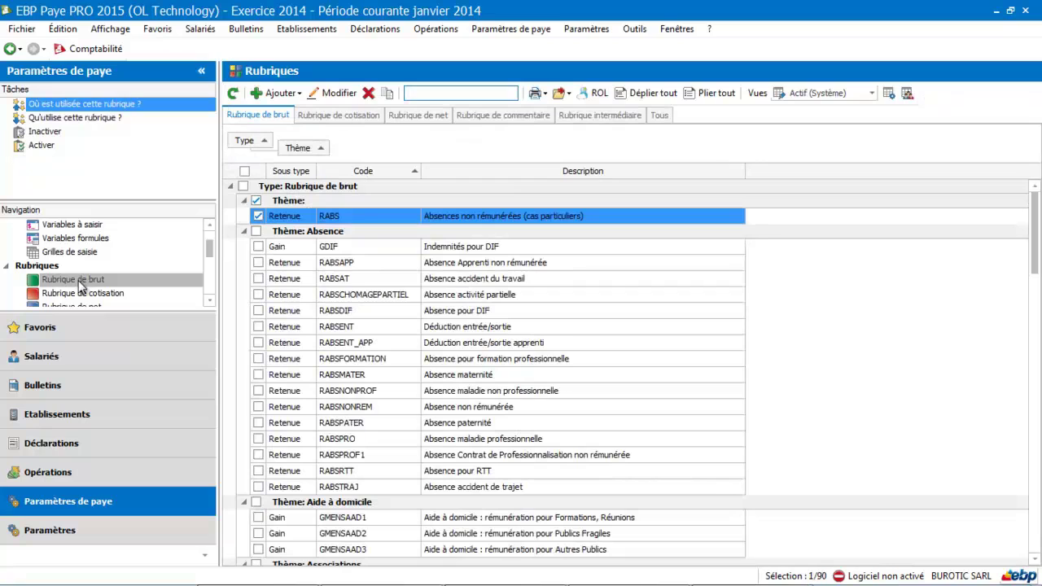
click(80, 285)
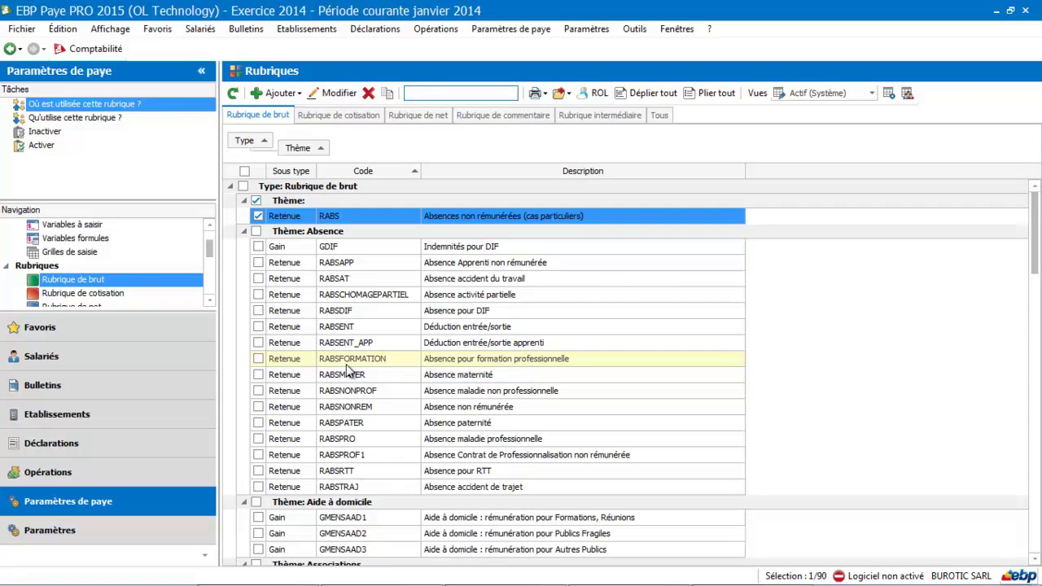
click(453, 411)
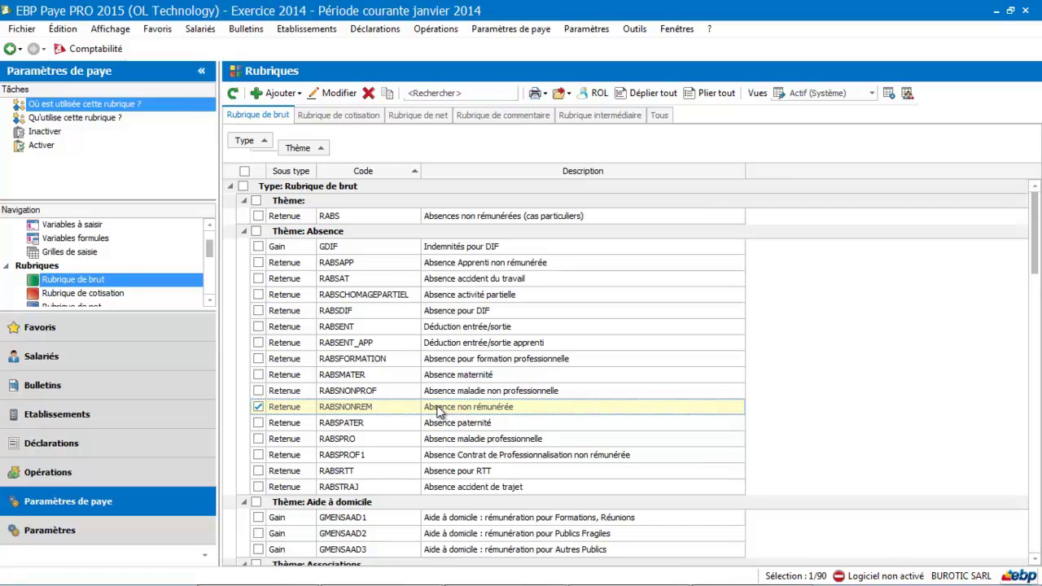
click(437, 411)
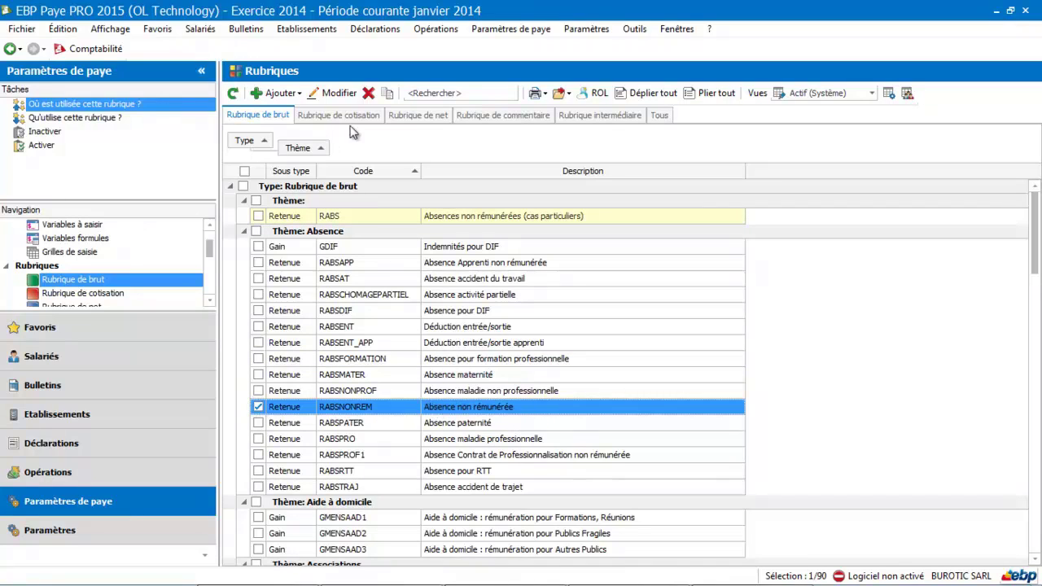
click(389, 95)
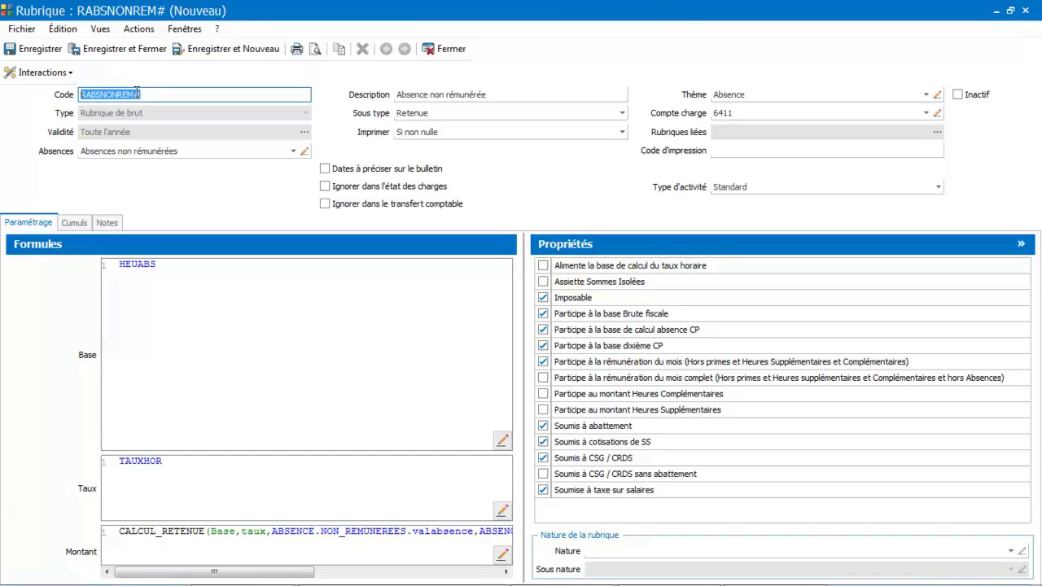
Set the code of the duplicated pay item to RABSCSS#
click(133, 95)
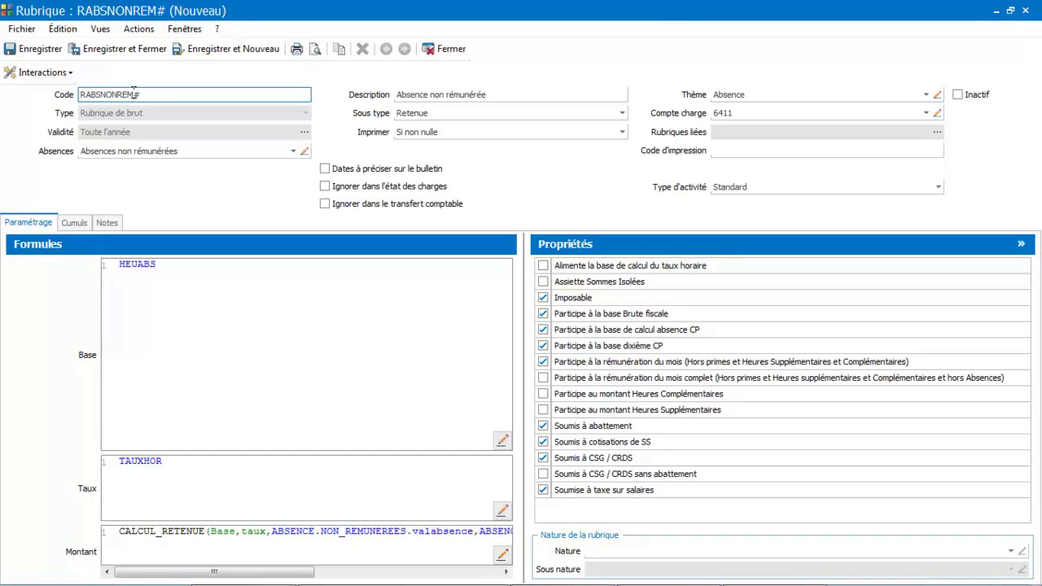
key(BackSpace)
key(BackSpace)
key(BackSpace)
key(BackSpace)
key(BackSpace)
key(BackSpace)
text(CSS)
key(Tab)
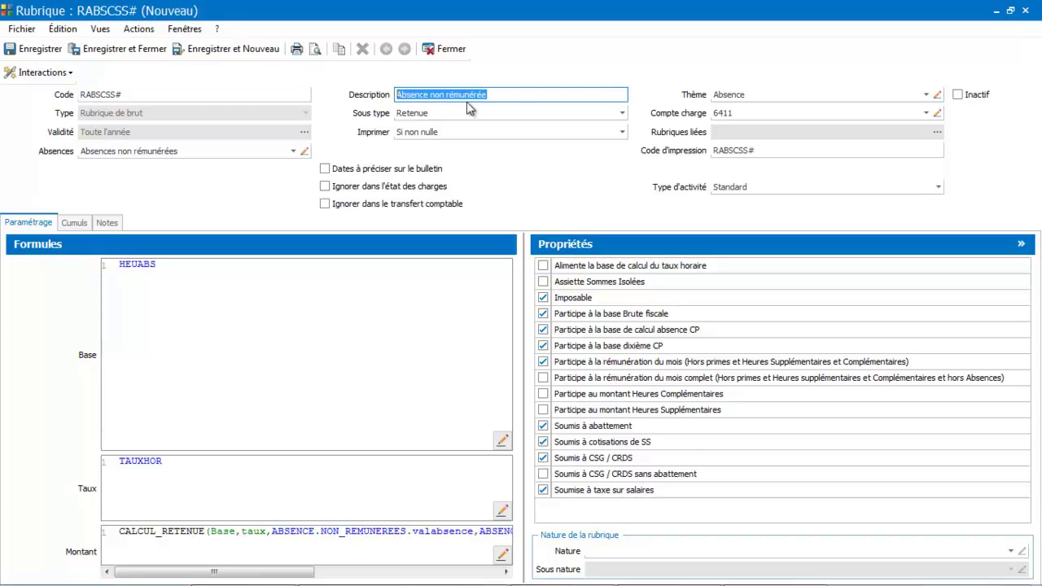
Set the pay item's description to "Absence congé sans solde"
click(511, 95)
key(BackSpace)
key(BackSpace)
key(BackSpace)
key(BackSpace)
key(BackSpace)
key(BackSpace)
key(BackSpace)
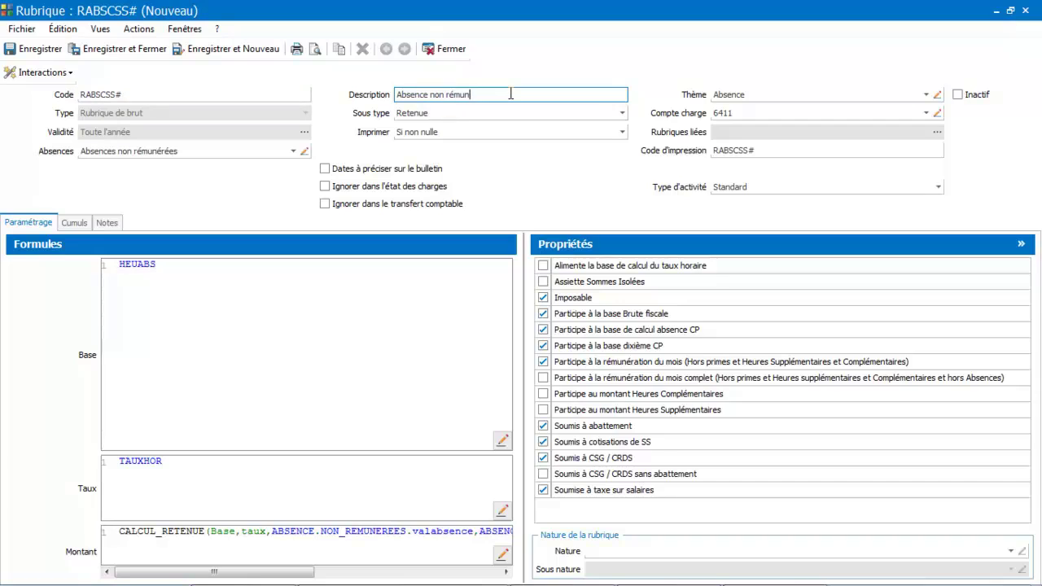
key(BackSpace)
key(BackSpace)
key(BackSpace)
key(BackSpace)
key(BackSpace)
key(BackSpace)
text(CONG2 SANS SOLD)
key(BackSpace)
key(BackSpace)
key(BackSpace)
key(BackSpace)
key(BackSpace)
key(BackSpace)
key(BackSpace)
key(BackSpace)
key(BackSpace)
key(BackSpace)
key(BackSpace)
key(BackSpace)
key(BackSpace)
key(BackSpace)
key(BackSpace)
text(sans solde)
click(429, 94)
text(congé)
Set the pay item's theme to BUROTIC SARL
click(927, 96)
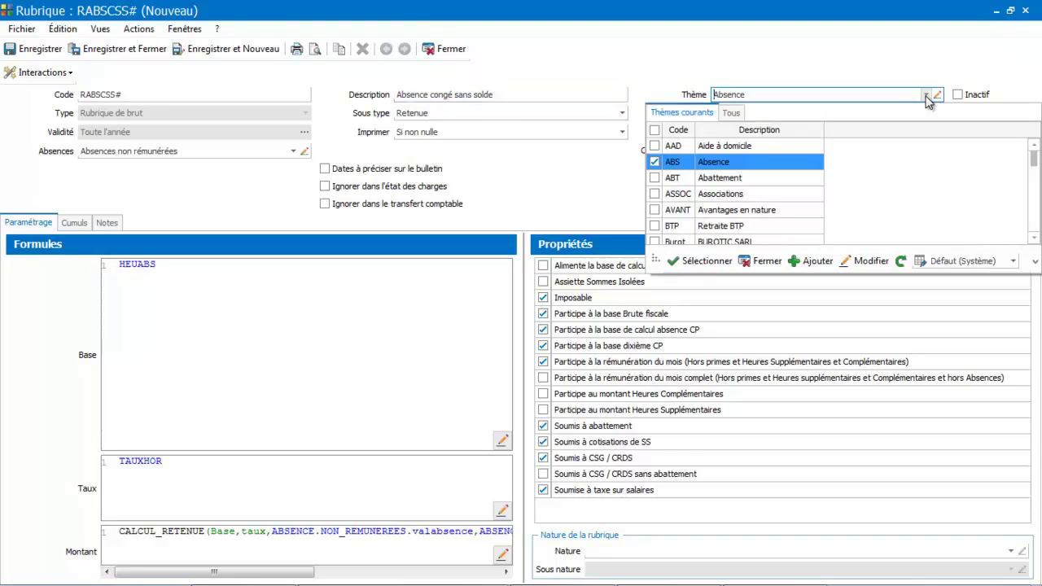
click(1036, 236)
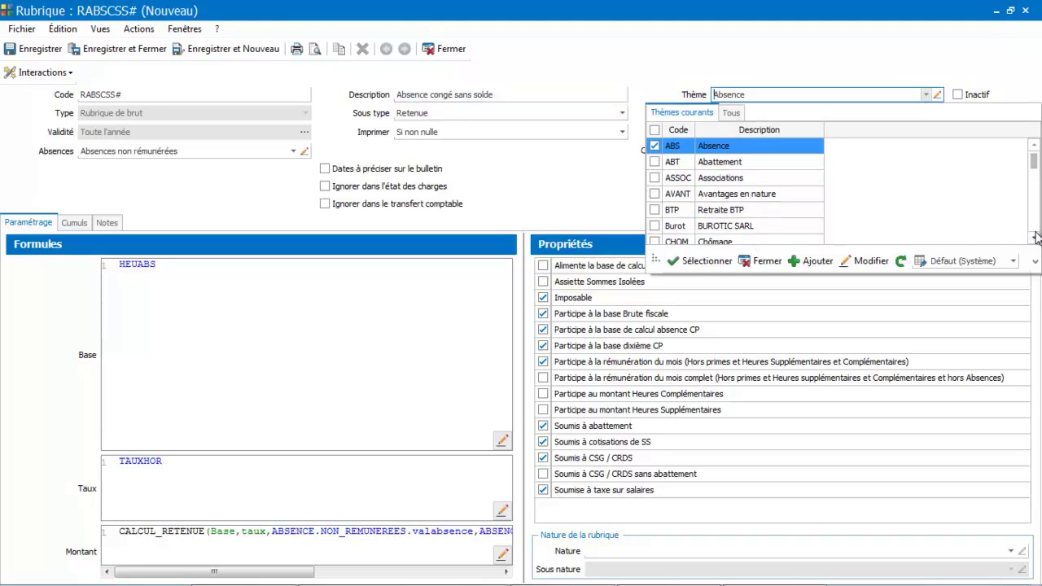
click(769, 229)
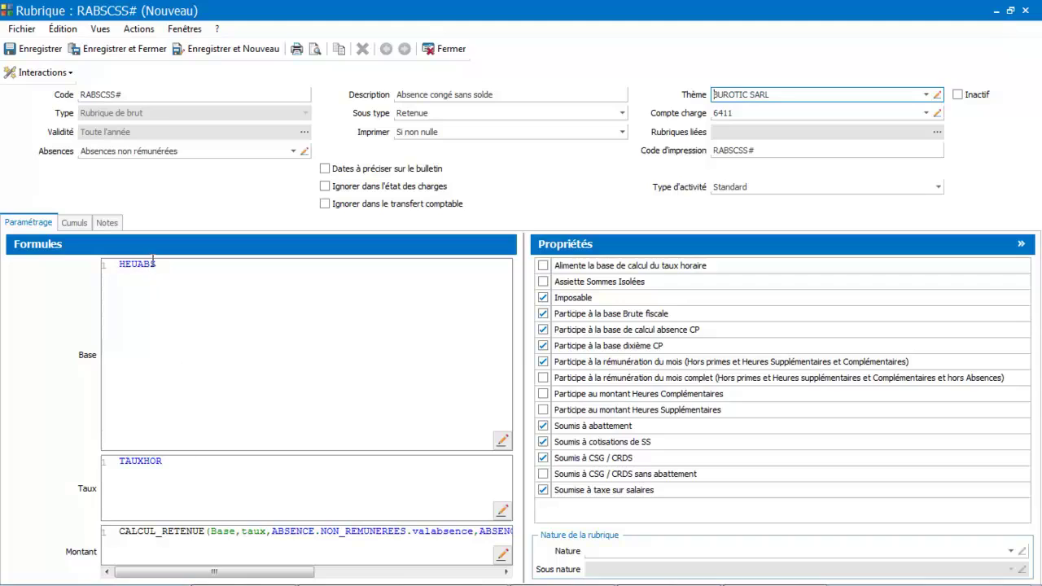
Replace the pay item's Base formula with the variable ABSCSS#, and save and close the item
drag(159, 262, 91, 260)
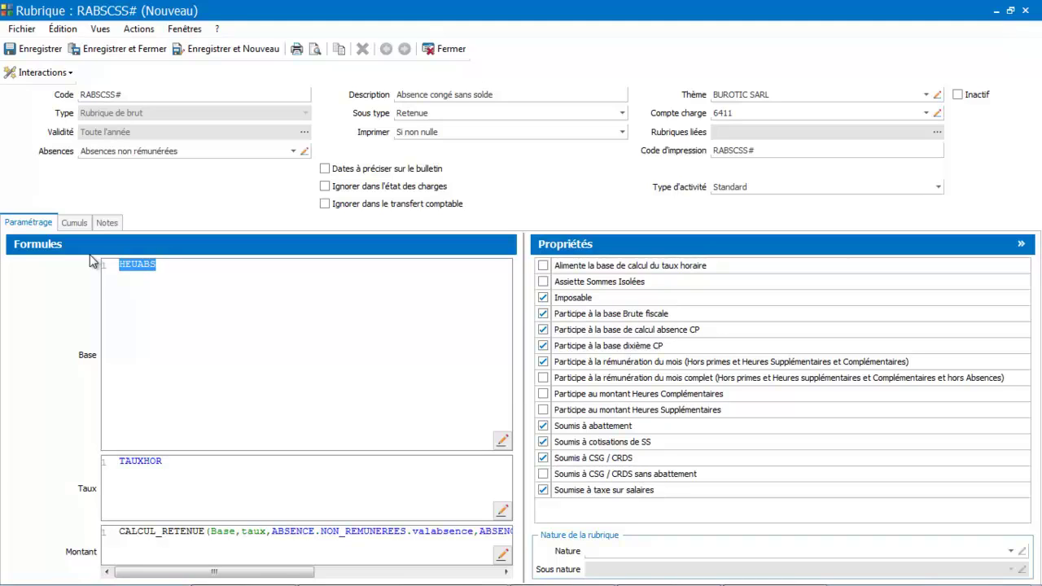
mouse_move(137, 269)
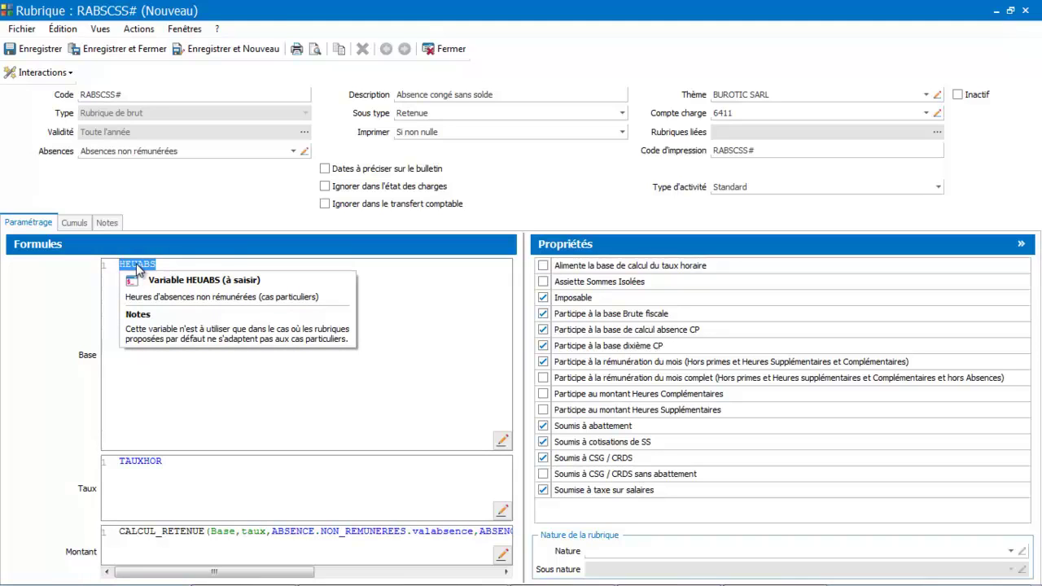
key(Delete)
text(abs)
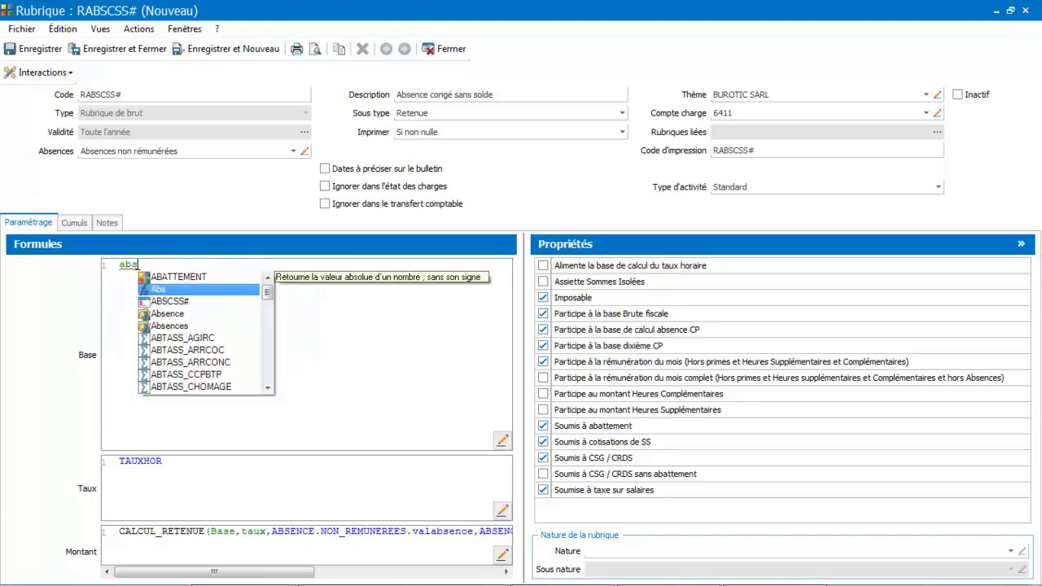
double_click(183, 303)
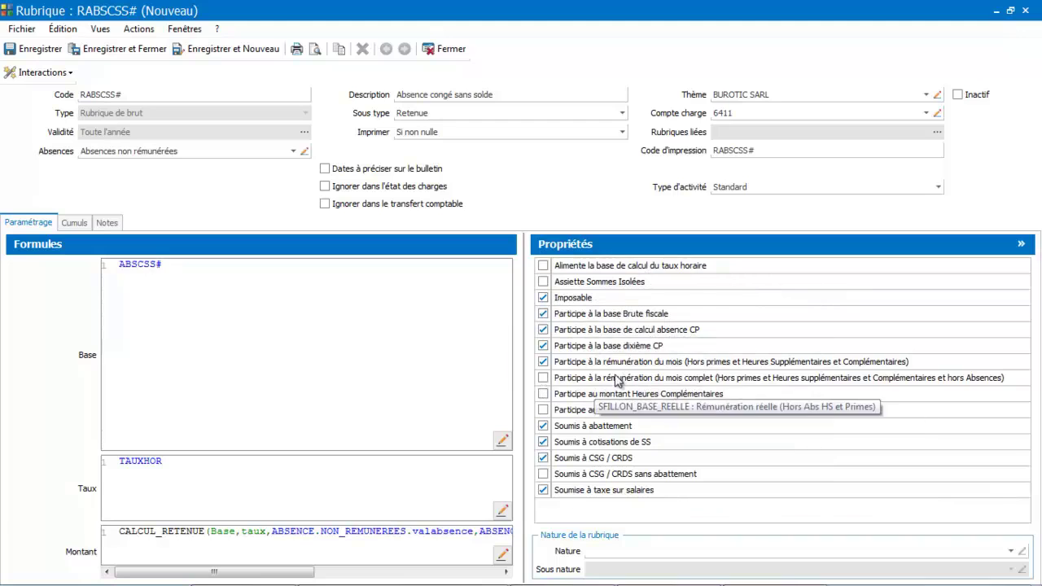
click(132, 53)
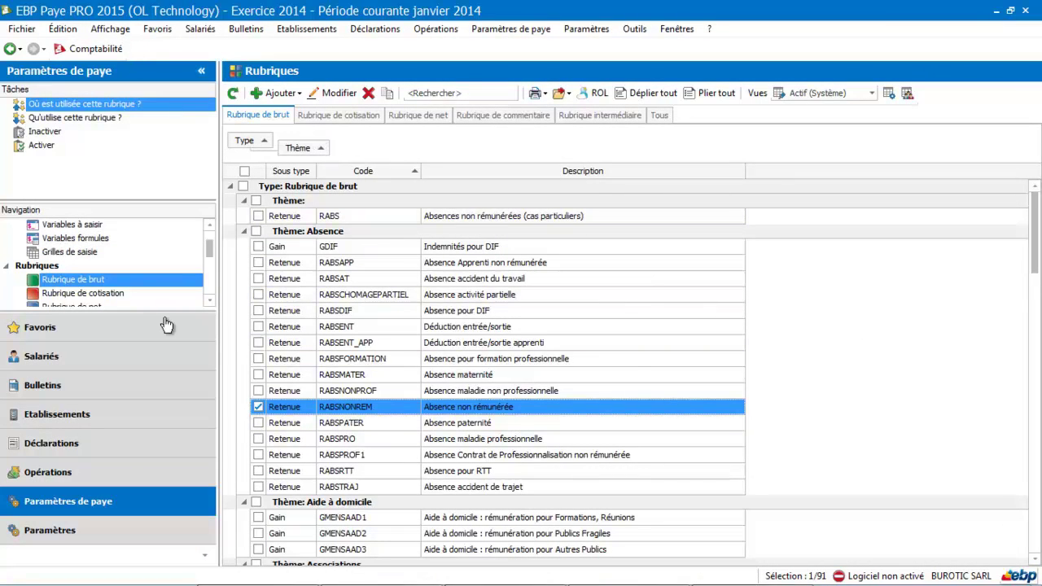
Open the employee's draft payslip for janvier 2014 from the current payslips
click(118, 389)
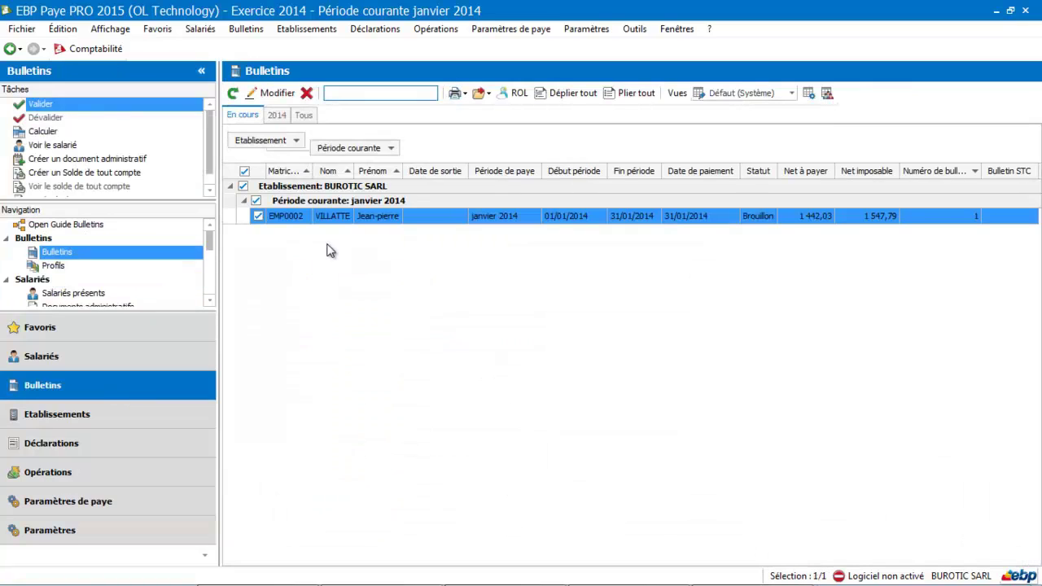
click(383, 216)
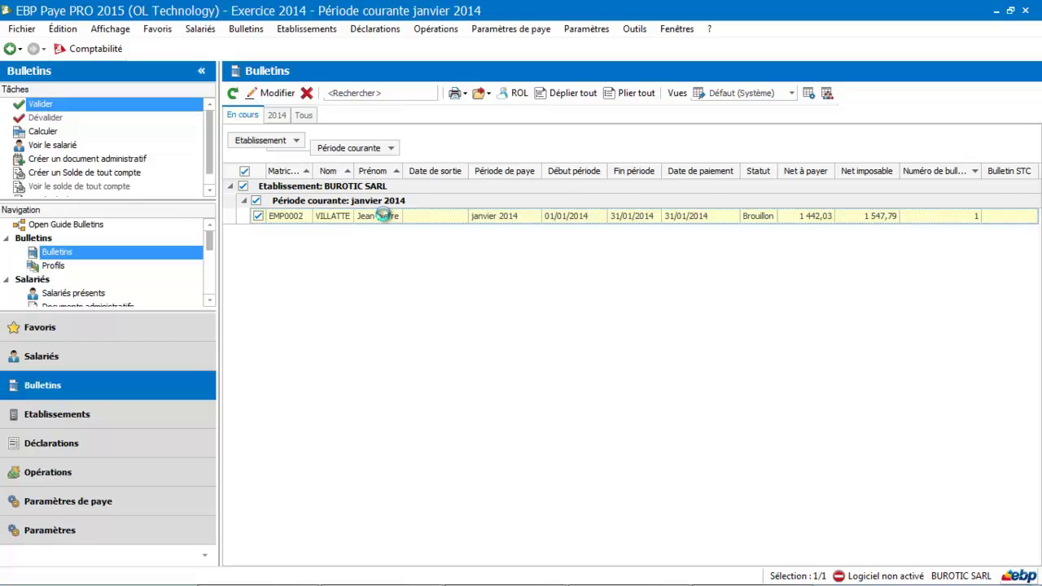
double_click(382, 215)
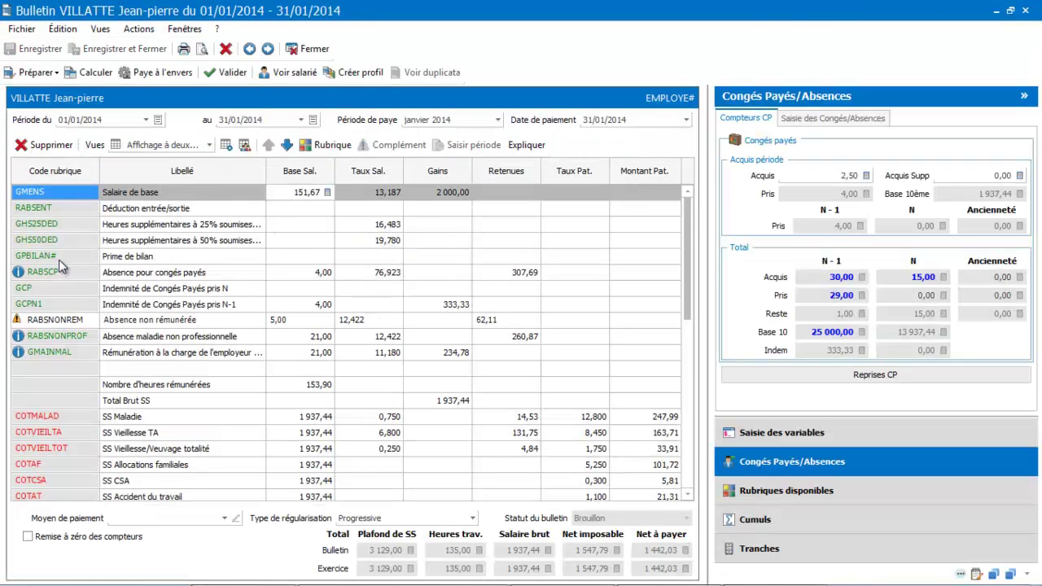
Find the pay item RABSCSS# by searching for "solde" and add it to the payslip just below RABSNONPROF
click(55, 337)
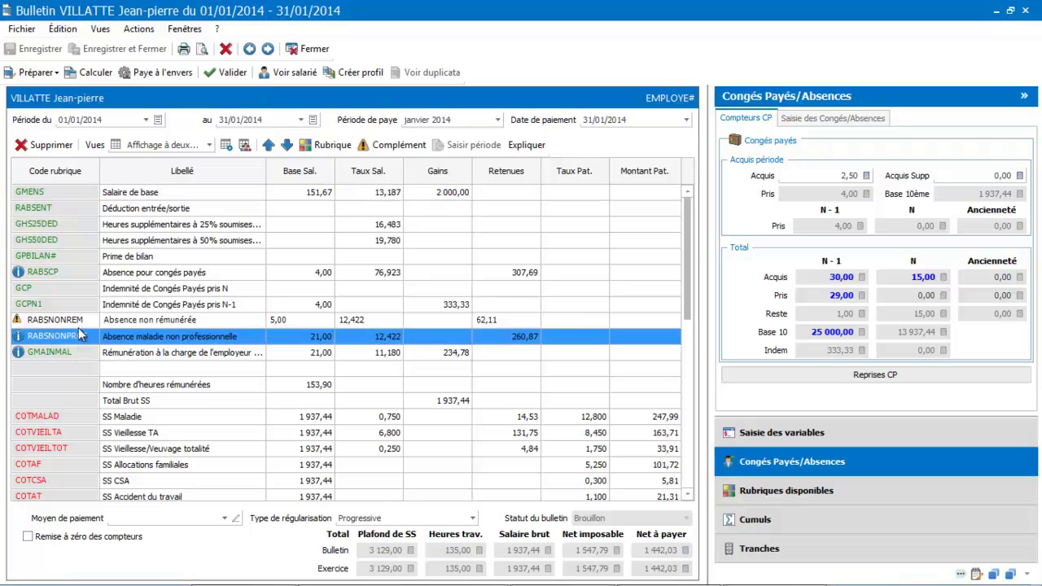
click(754, 500)
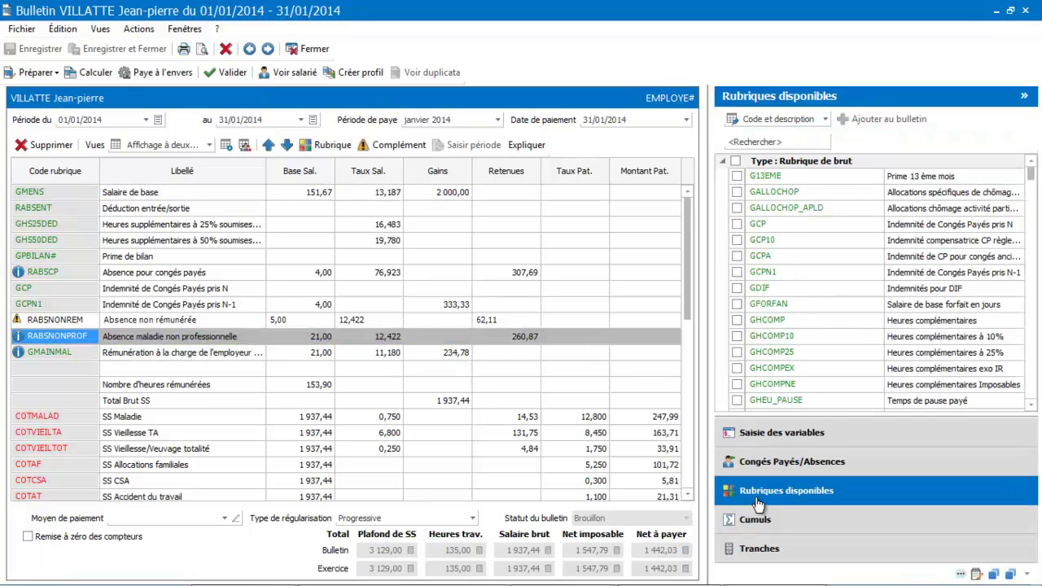
click(791, 141)
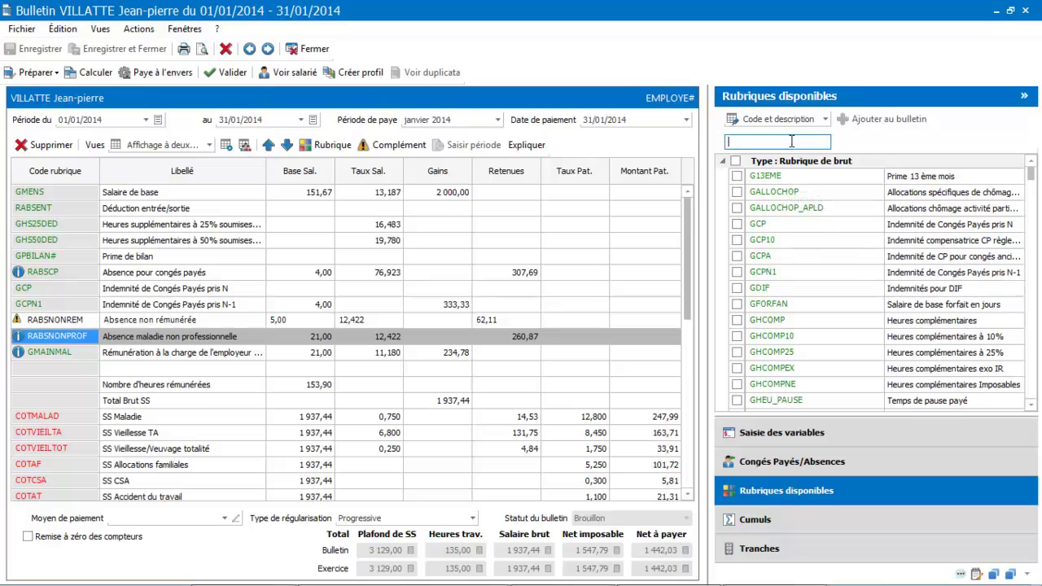
text(solde)
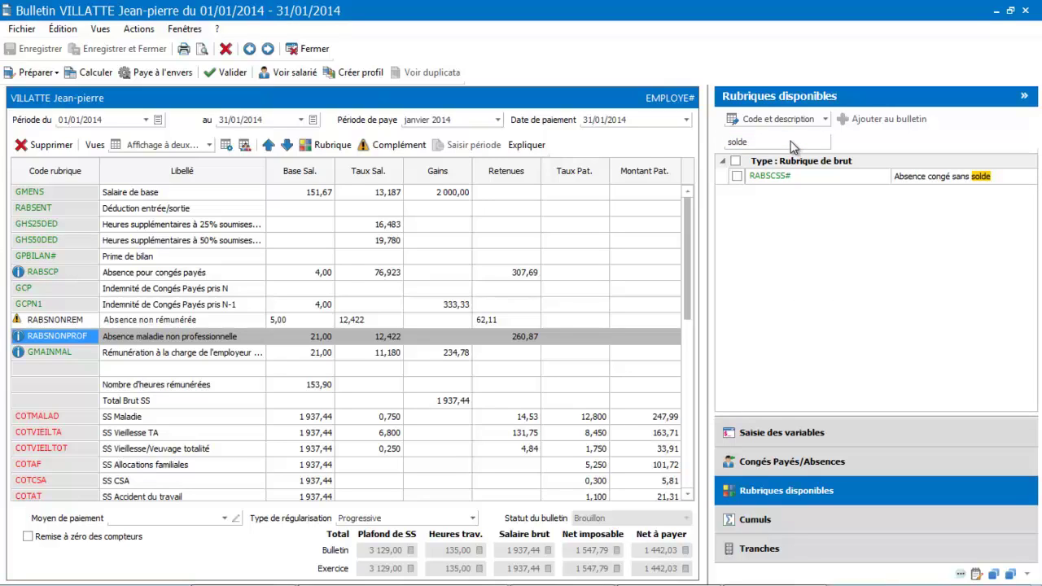
click(790, 178)
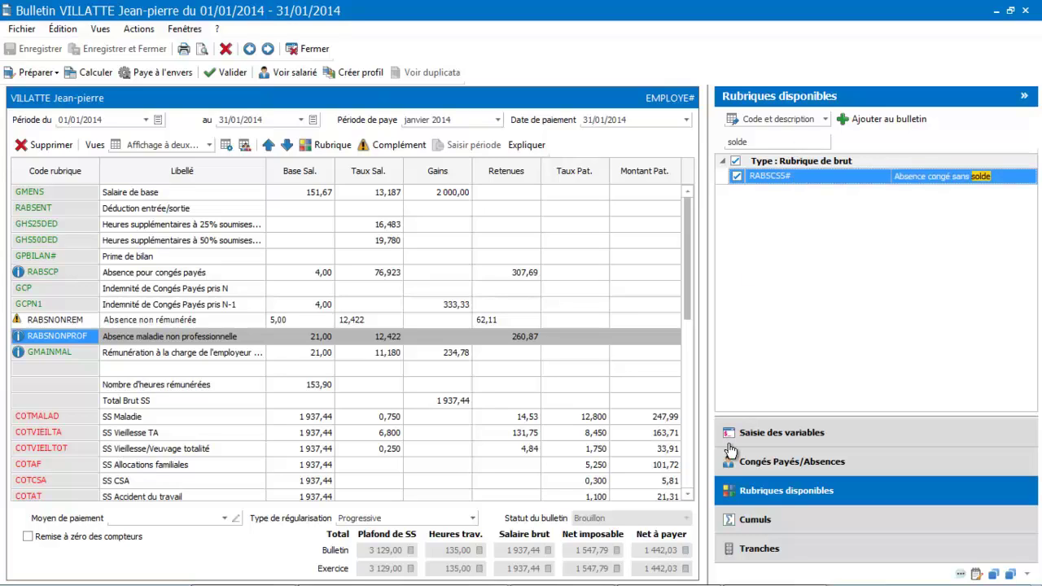
drag(763, 186, 311, 358)
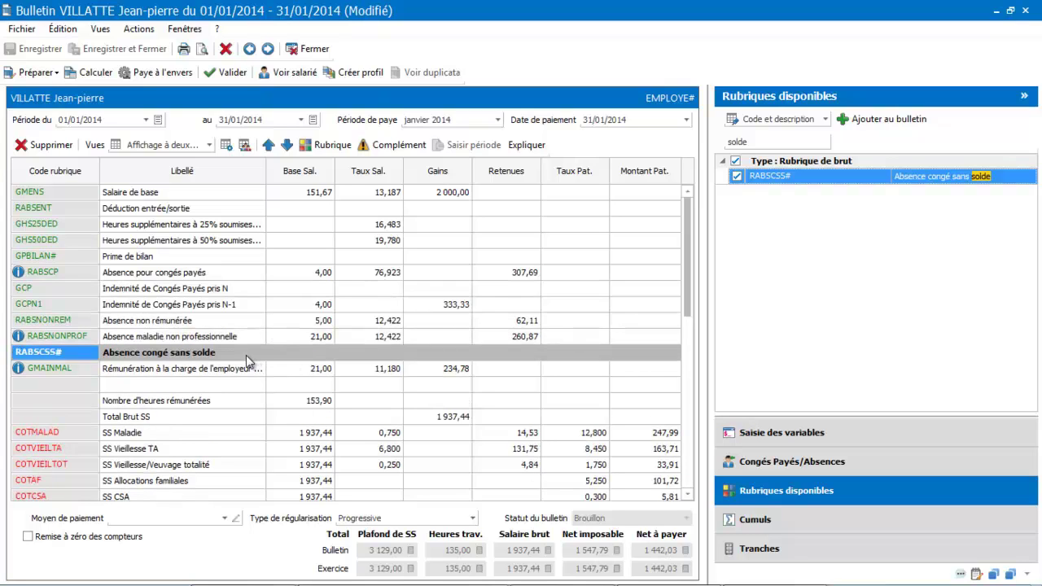
Set the payslip's ABSCSS# variable to 4, and save and close the payslip
click(752, 434)
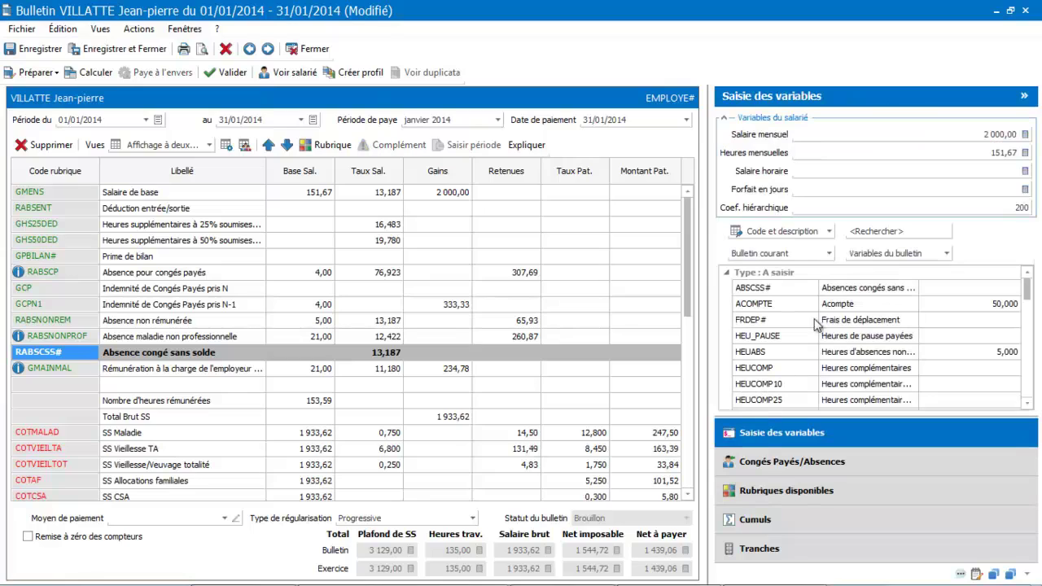
click(760, 290)
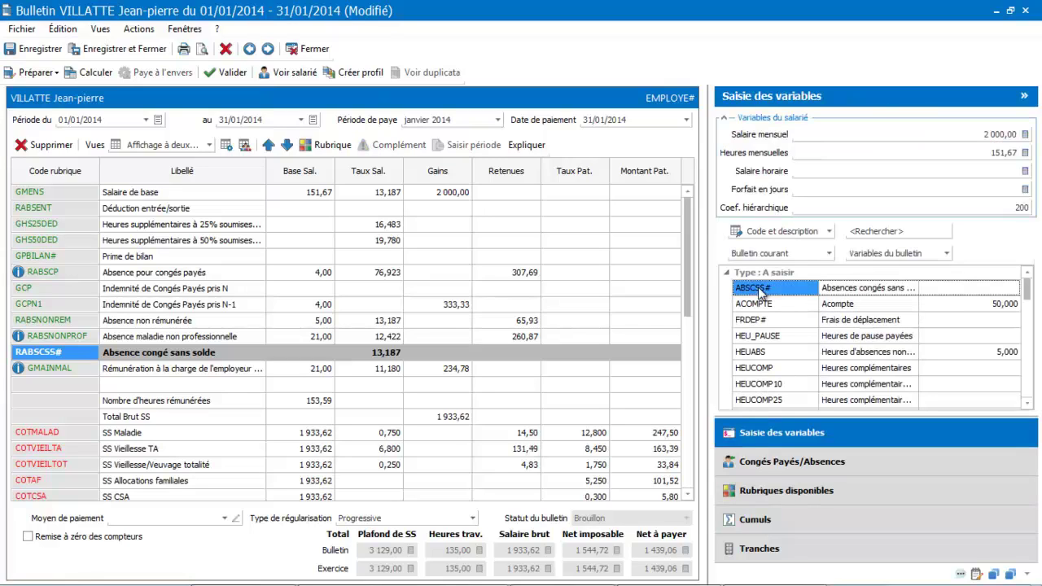
click(870, 230)
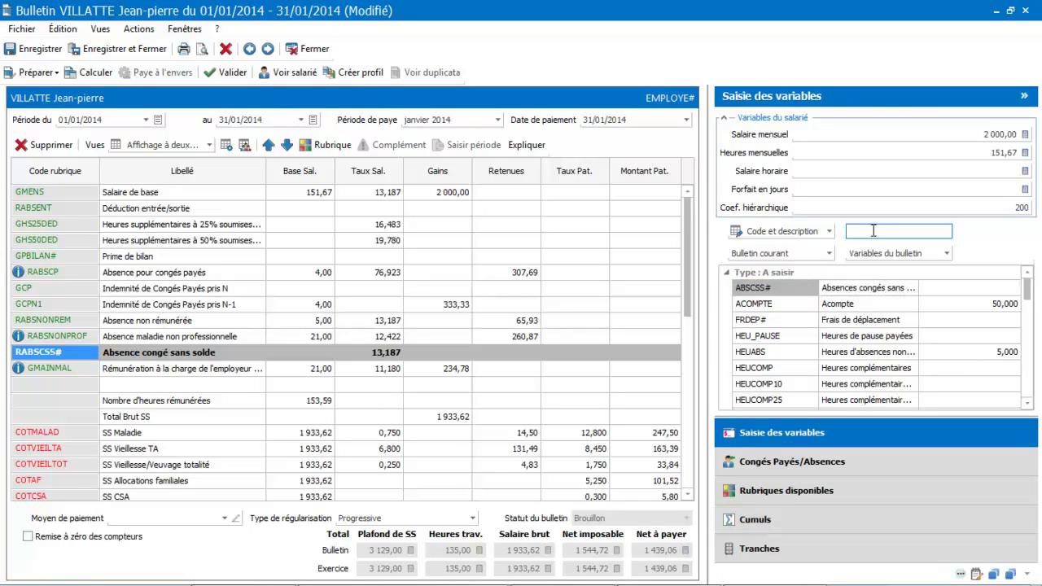
text(solde)
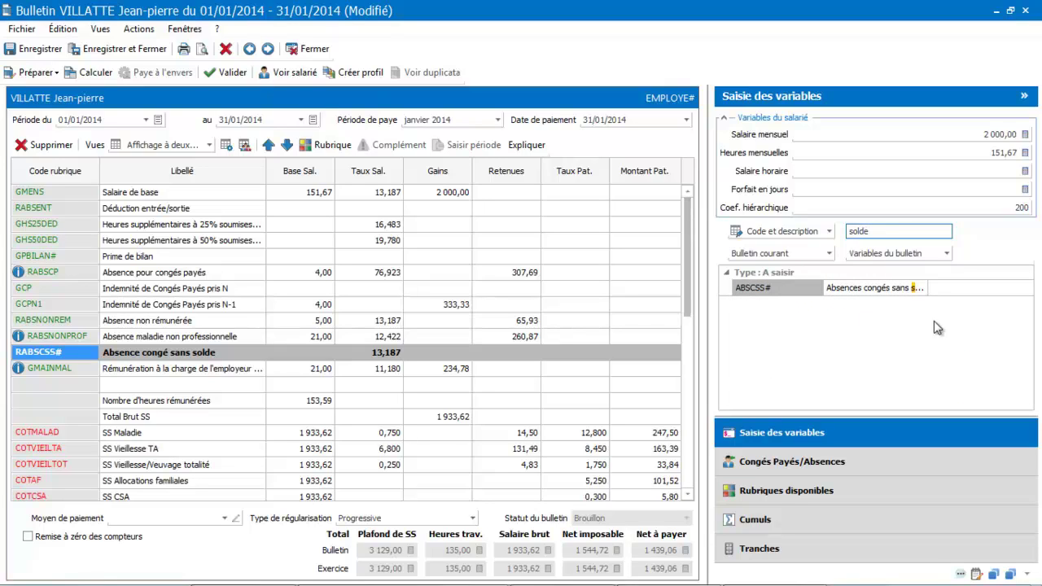
click(961, 290)
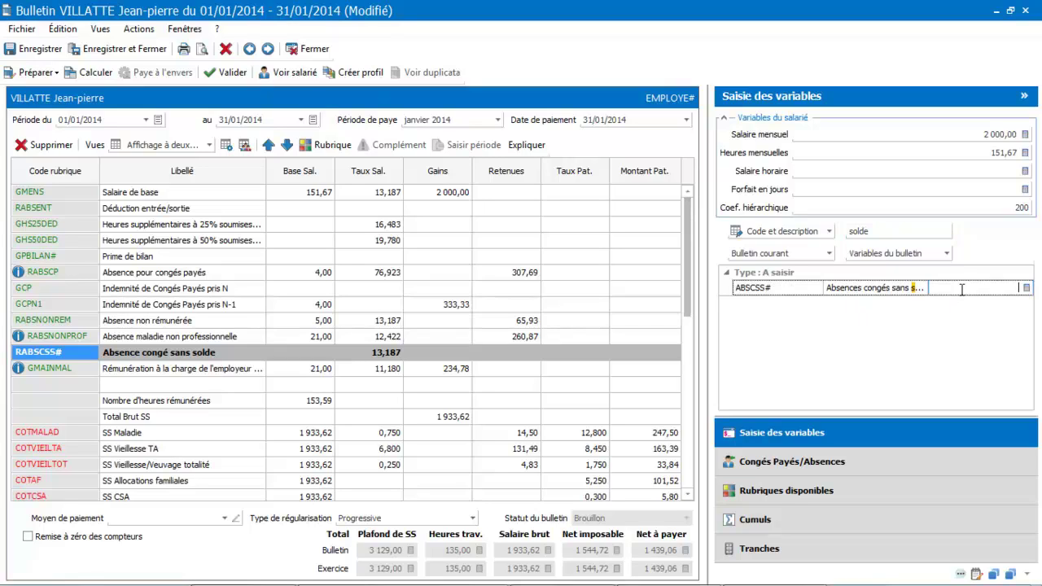
key(Return)
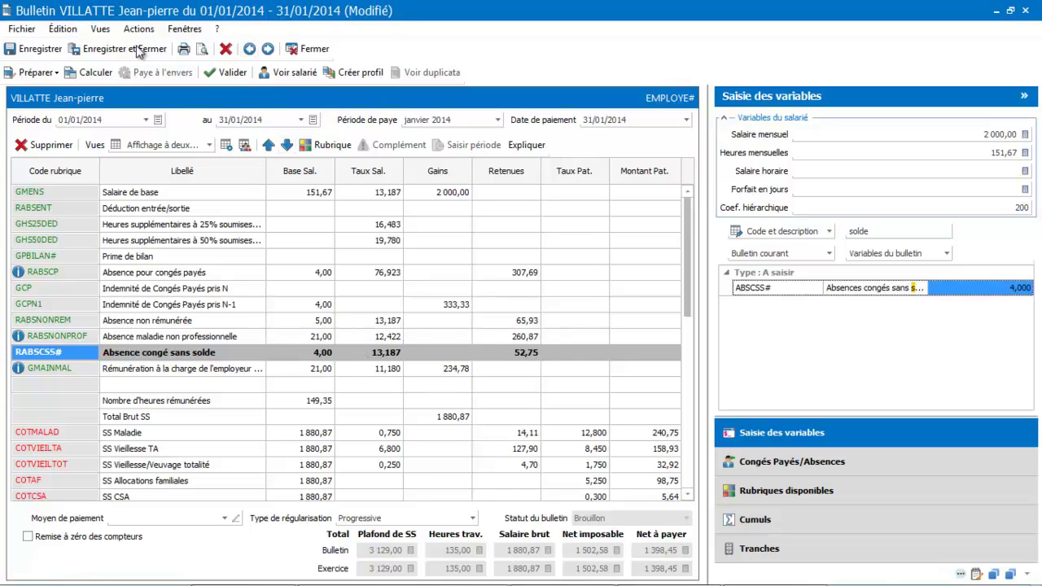
click(48, 48)
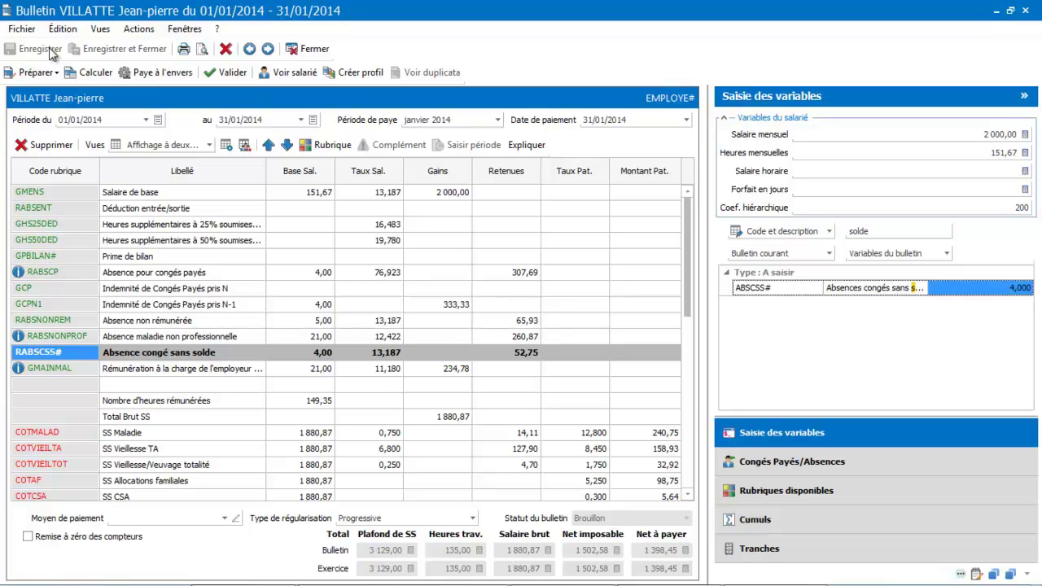
click(309, 50)
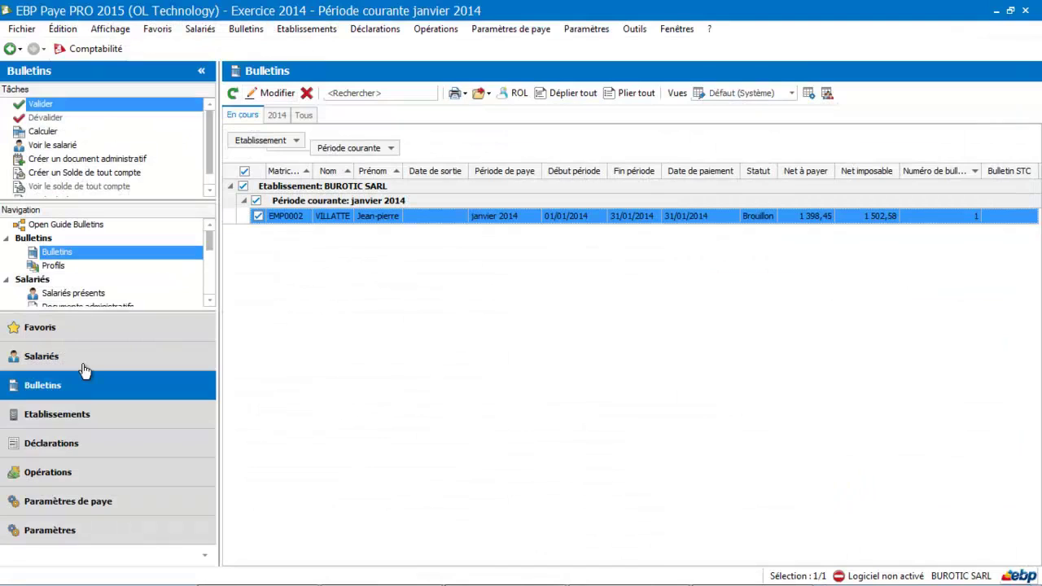
Open the formula variable HEUNTRAV from the payroll settings
click(65, 501)
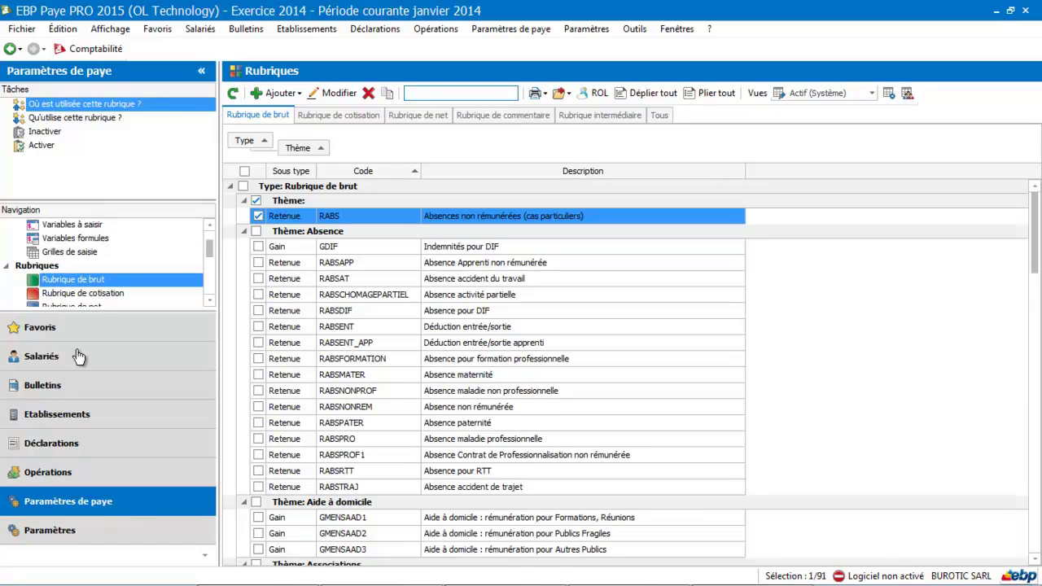
click(74, 238)
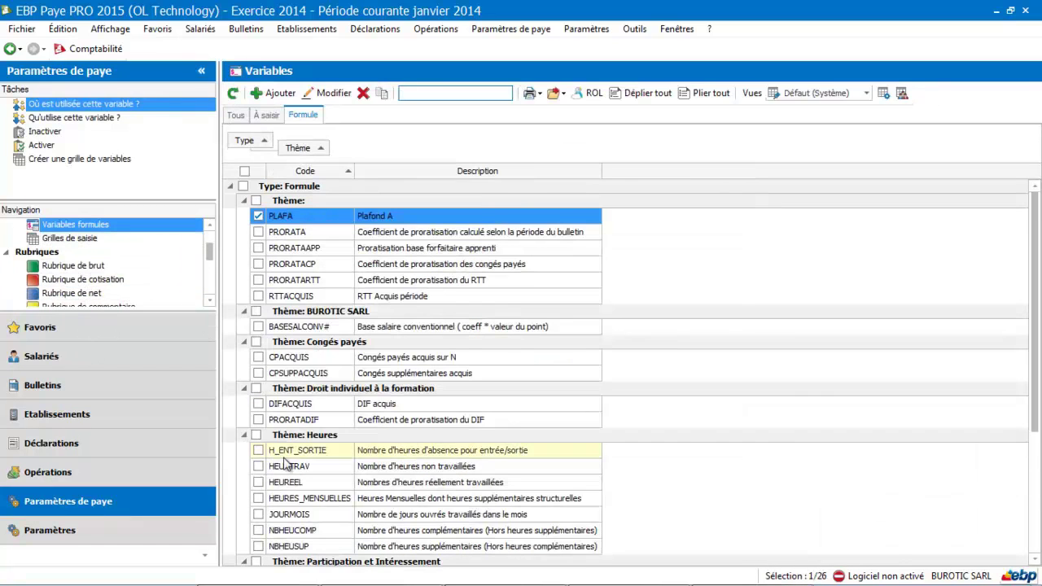
click(330, 472)
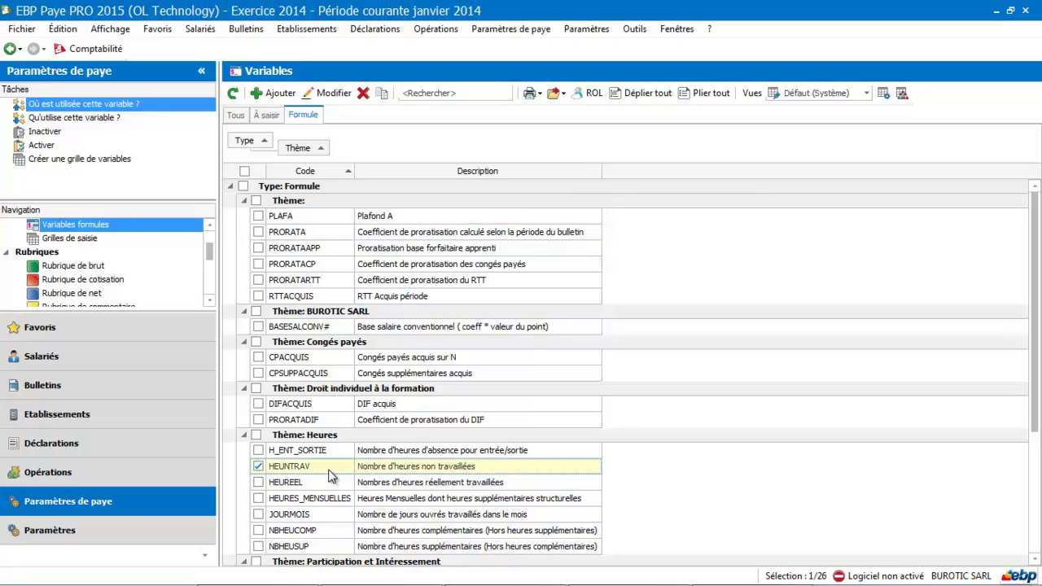
double_click(330, 472)
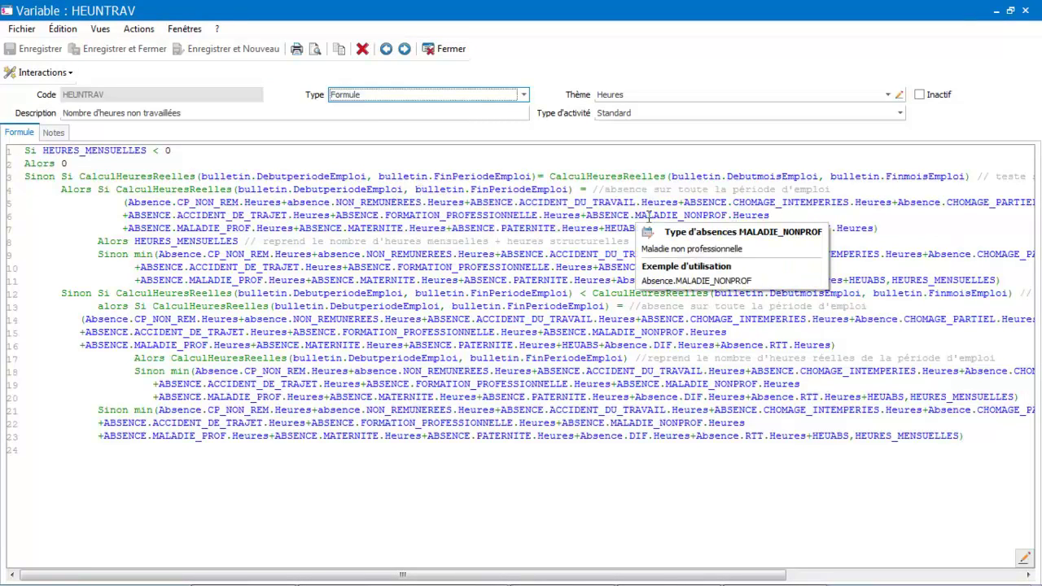
Append +ABSCSS# after ABSENCE.MALADIE_NONPROF.Heures at the end of line 6 of the HEUNTRAV formula
click(793, 218)
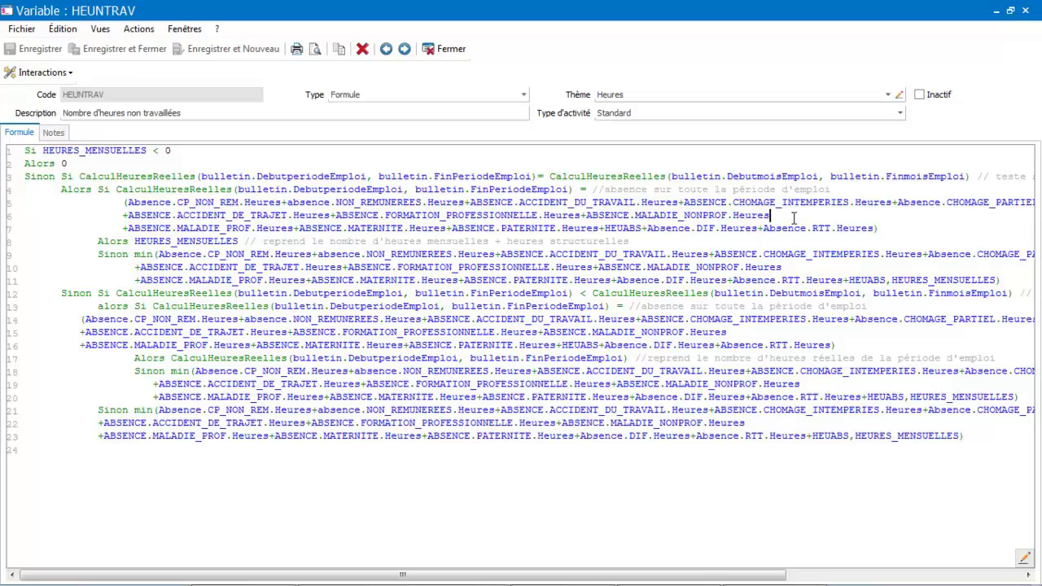
text(+)
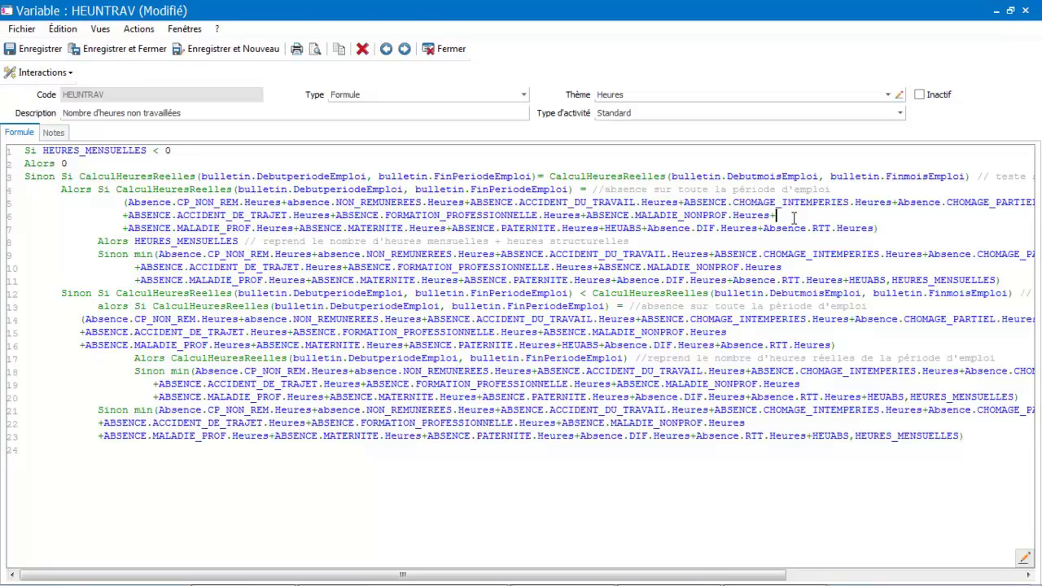
text(A)
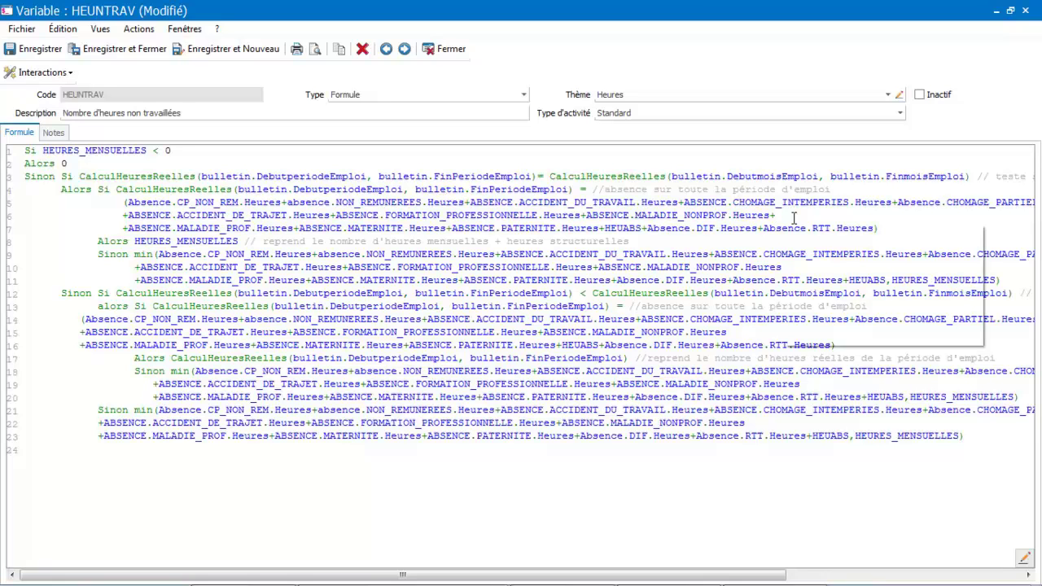
text(BSCSS)
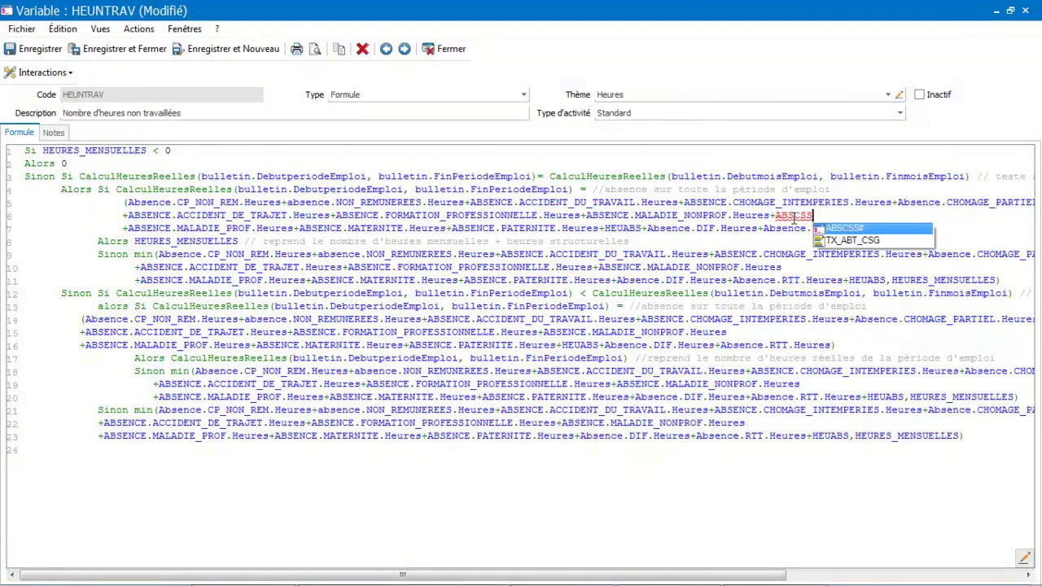
double_click(847, 229)
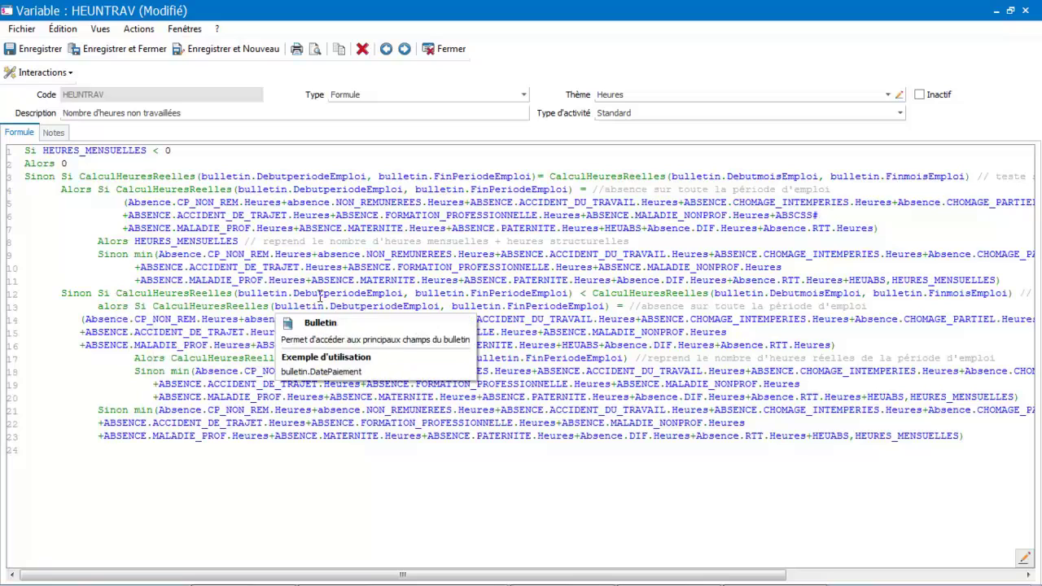
Append +ABSCSS# at the end of line 15 of the HEUNTRAV formula, and save and close the variable
click(851, 344)
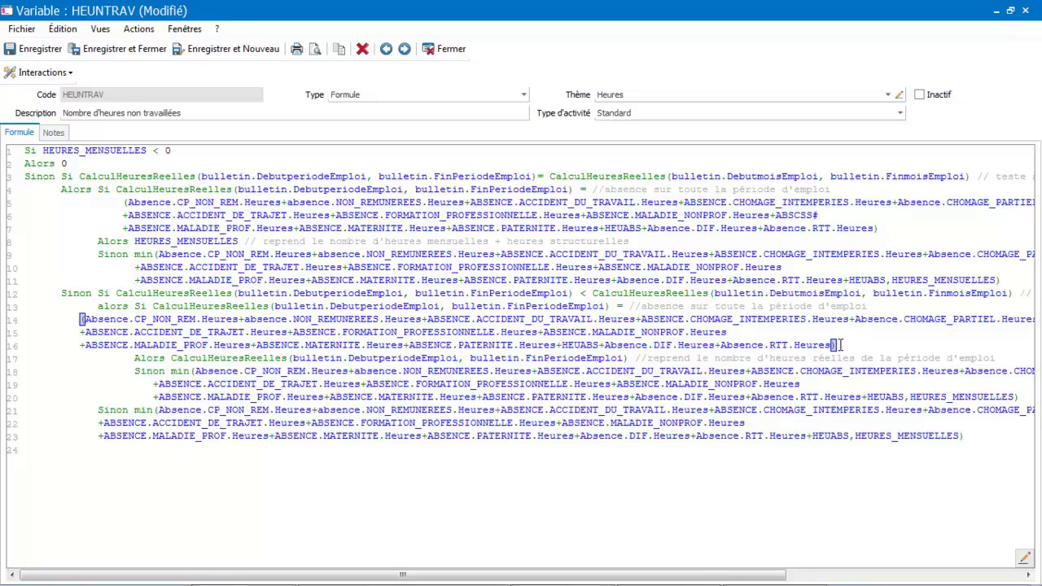
click(793, 332)
text(+ABS)
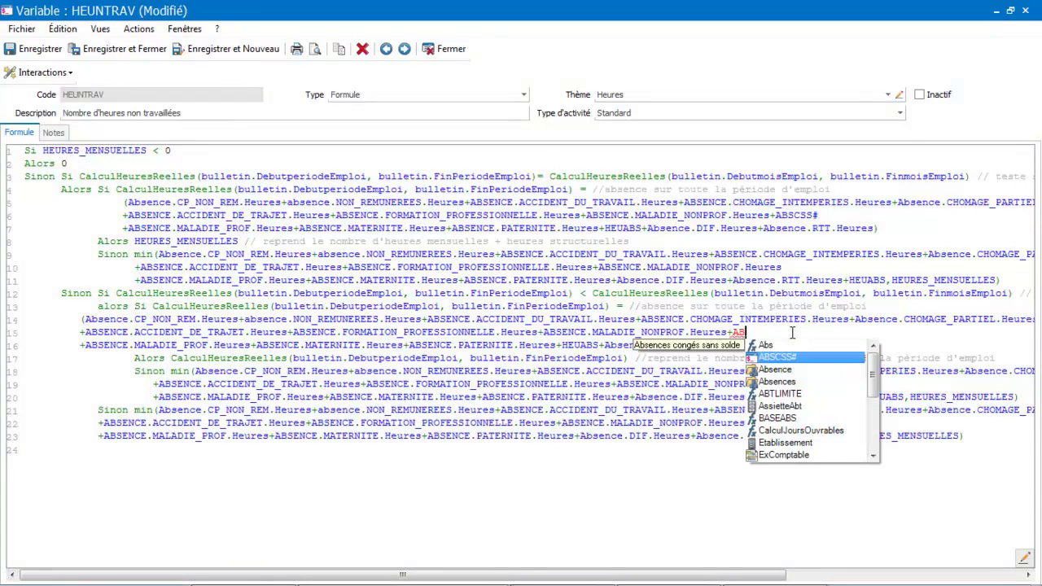
text(CSS)
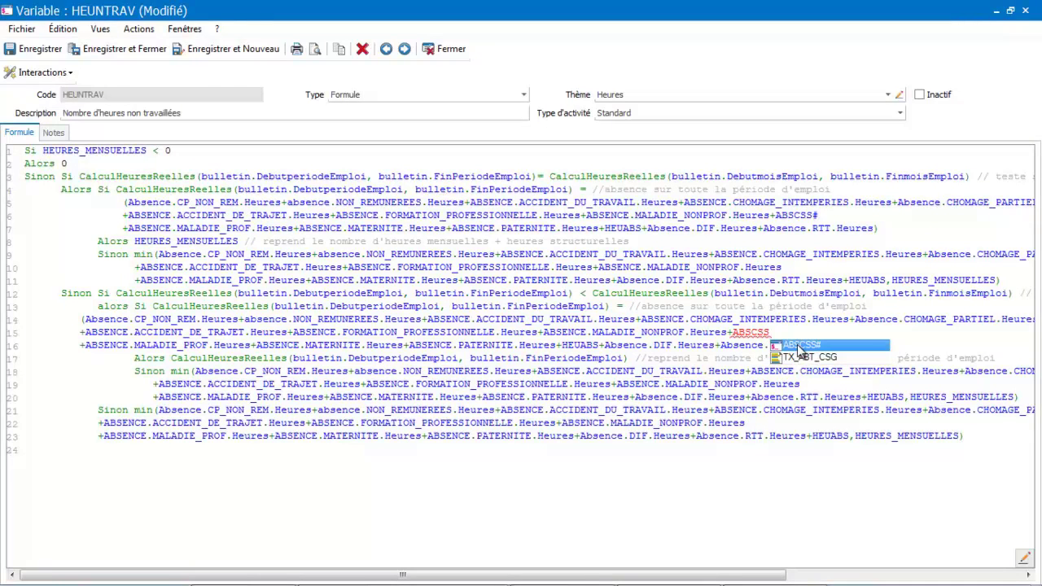
click(797, 345)
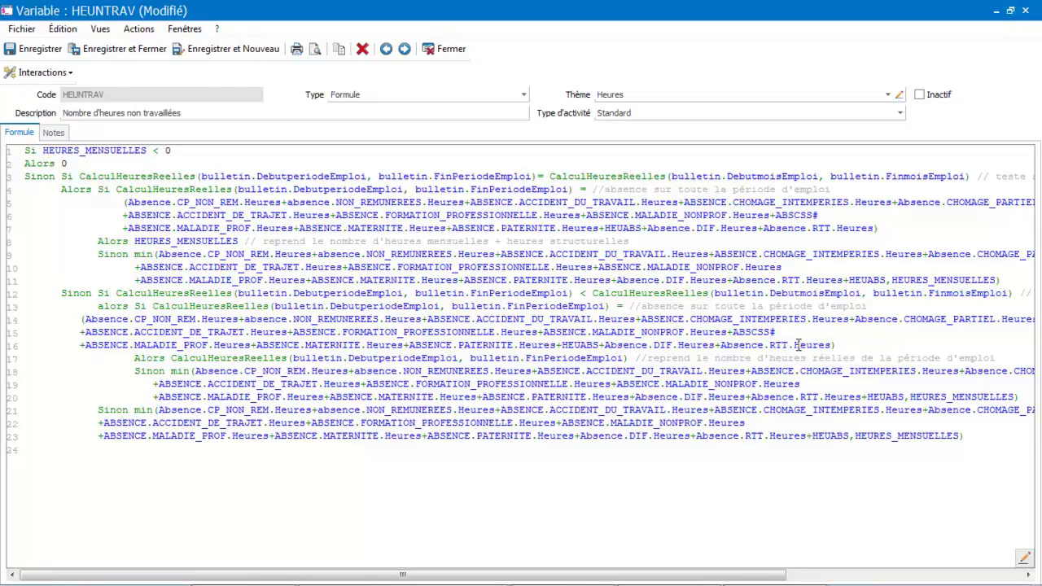
click(145, 55)
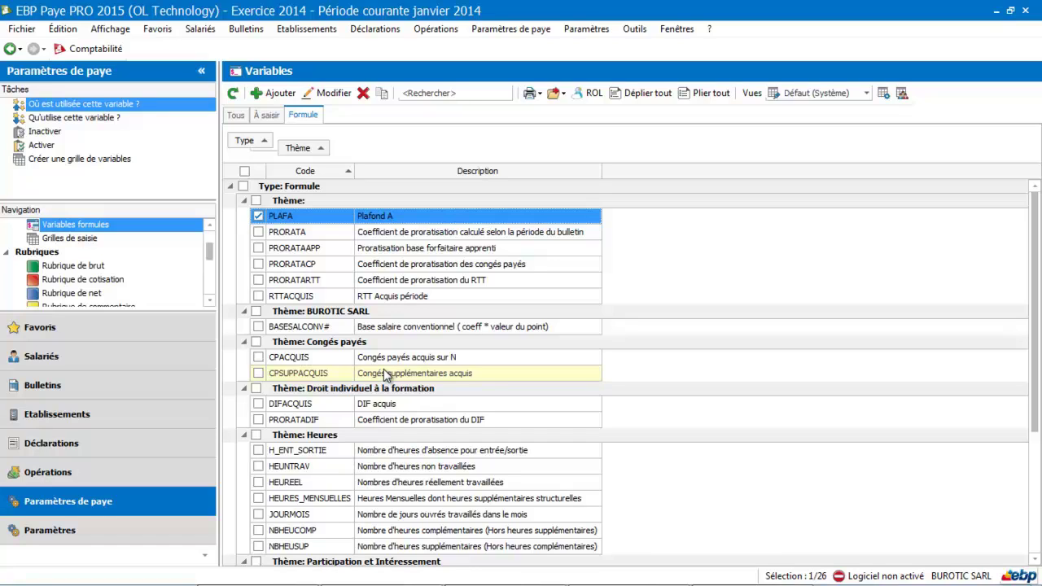
click(325, 470)
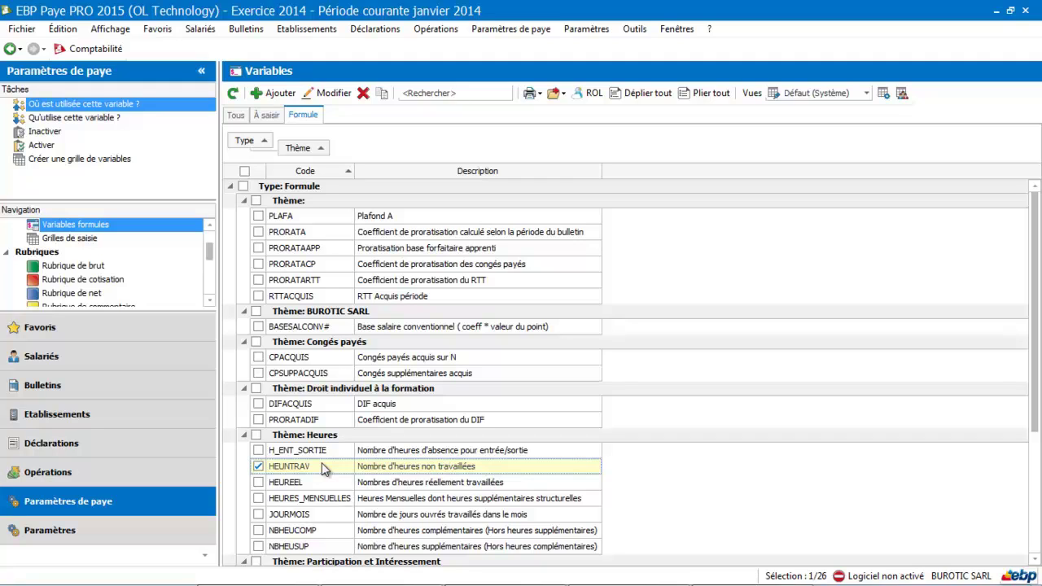
click(321, 463)
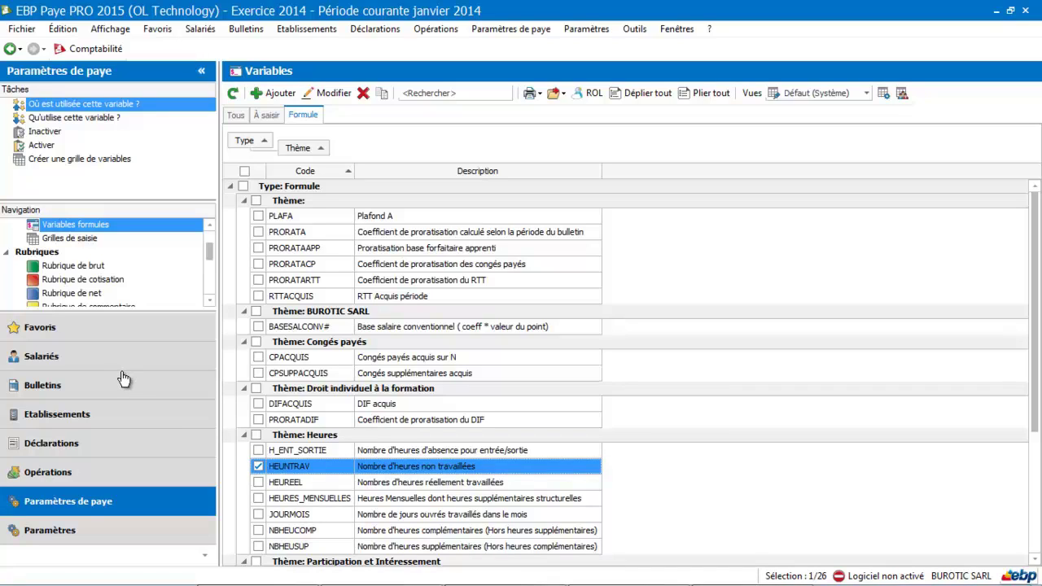
Create a new variable of type À saisir with the code ABSEVFAM#
scroll(206, 228, up, 1)
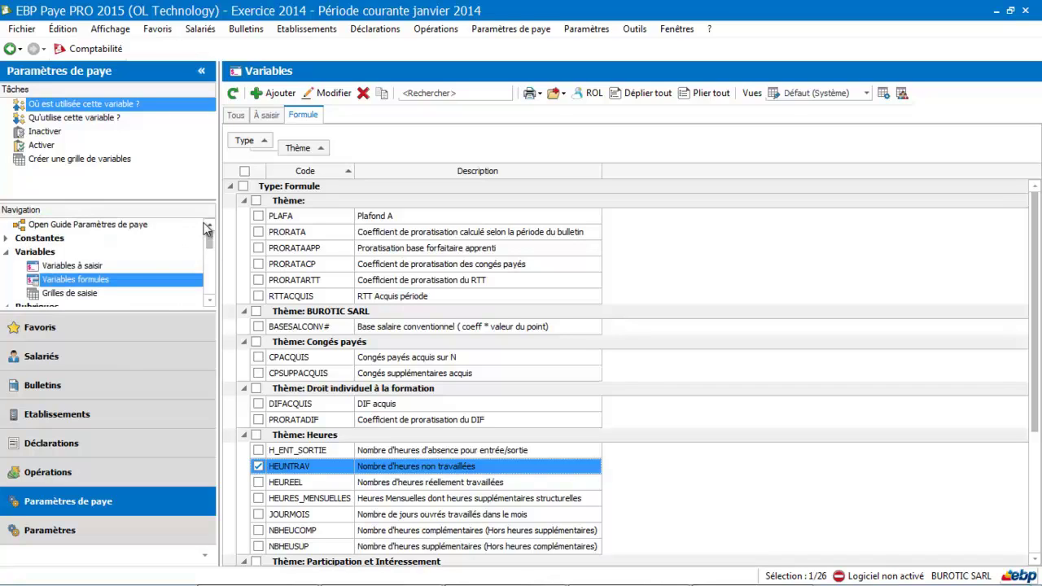
click(109, 262)
scroll(108, 263, down, 1)
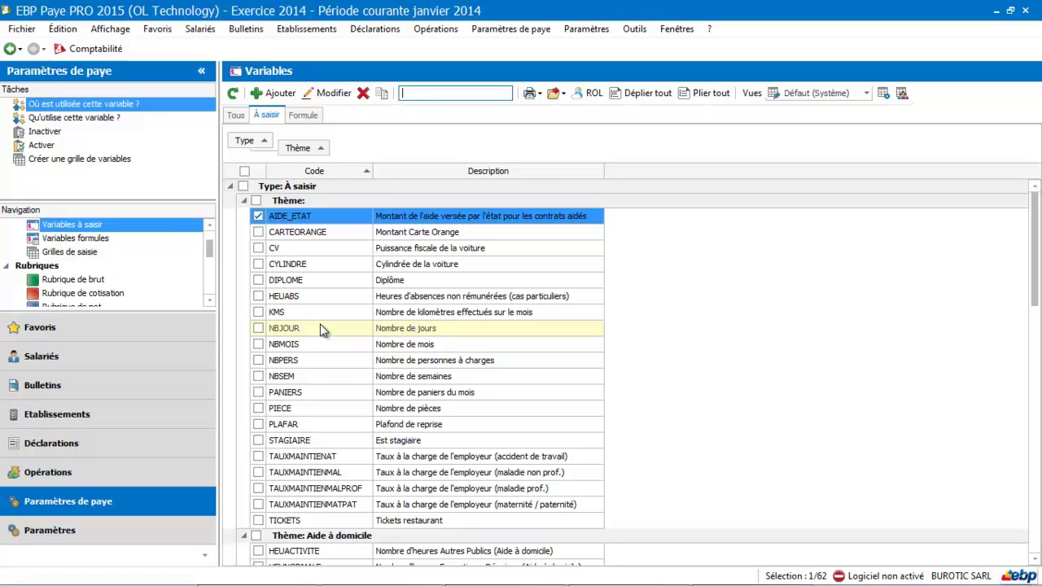
click(279, 91)
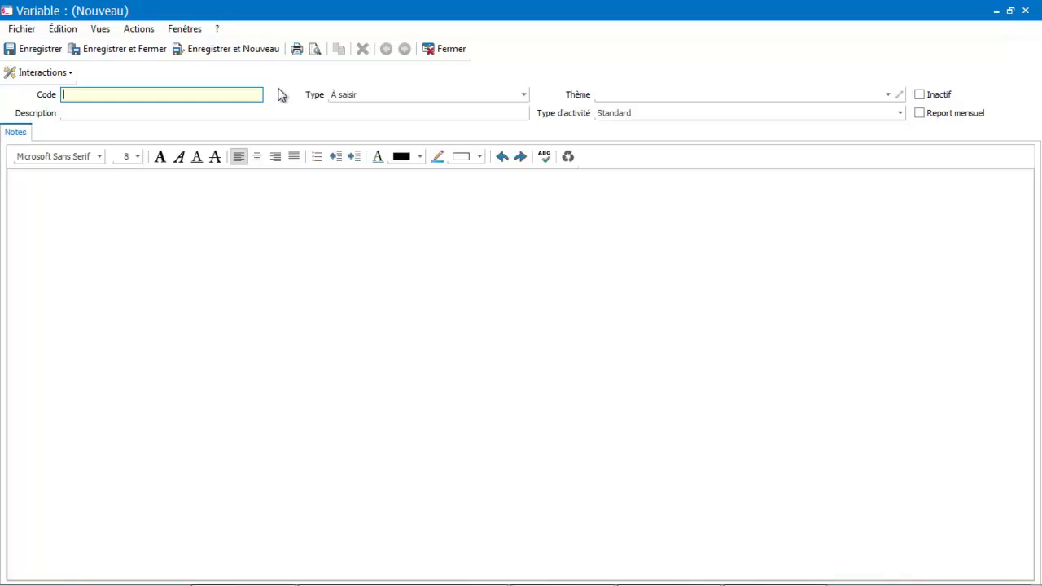
text(ABS#)
key(Left)
text(EVFAM)
key(Tab)
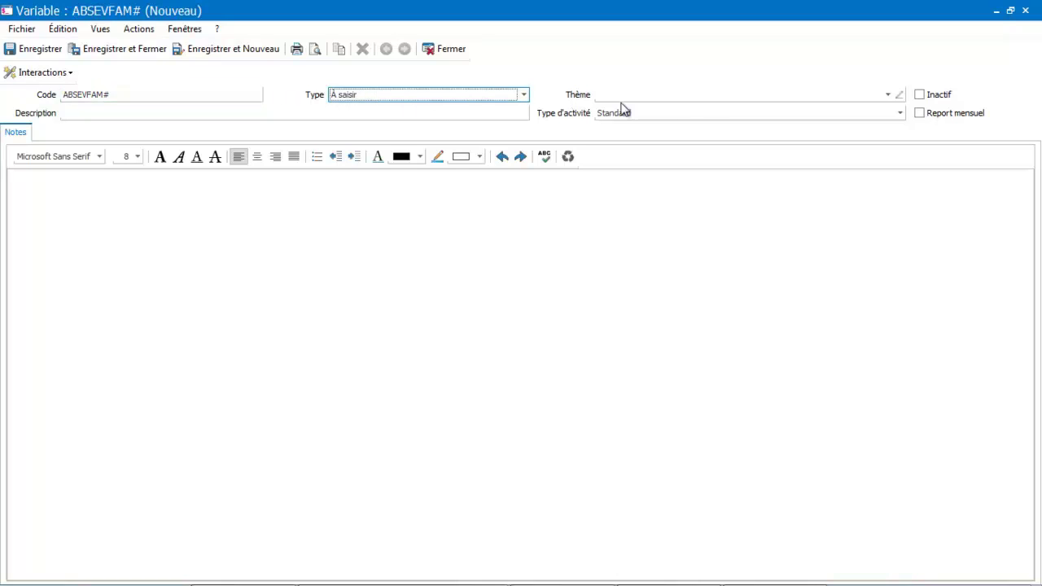
Set the ABSEVFAM# variable's theme to BUROTIC SARL and its description to "Absence evenement familial", and save and close it
click(889, 96)
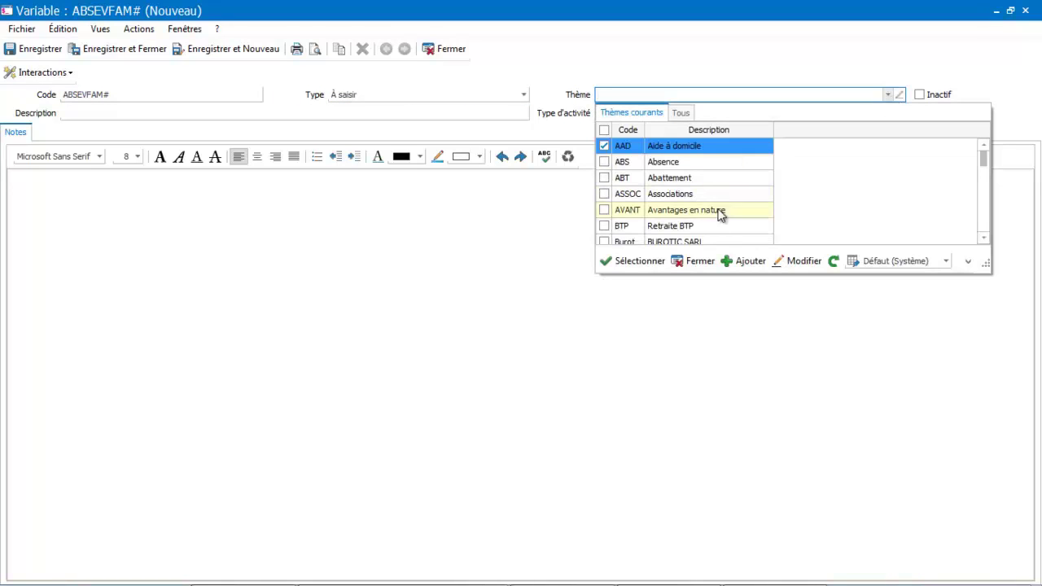
click(984, 237)
click(633, 228)
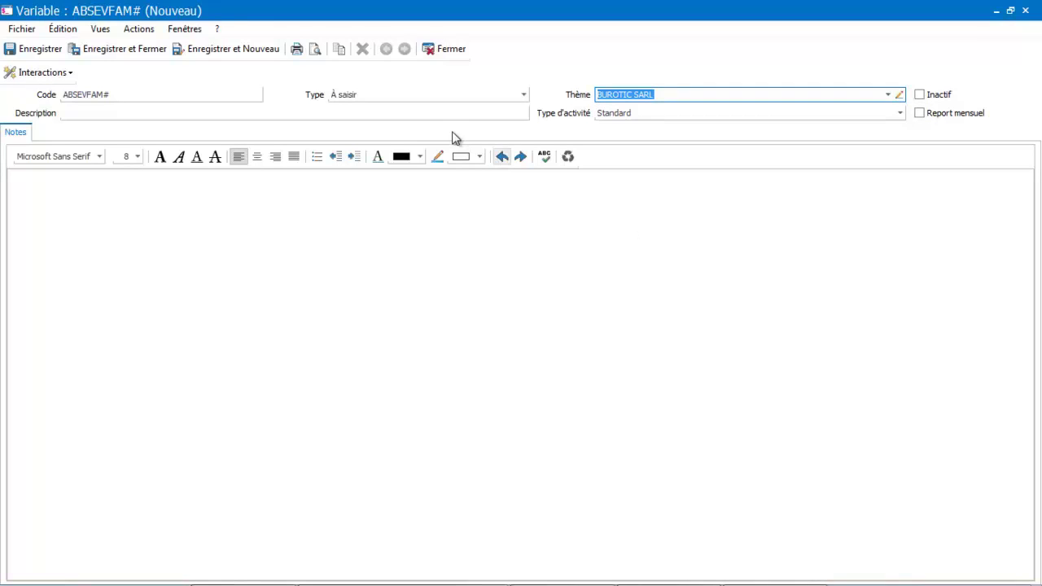
click(441, 113)
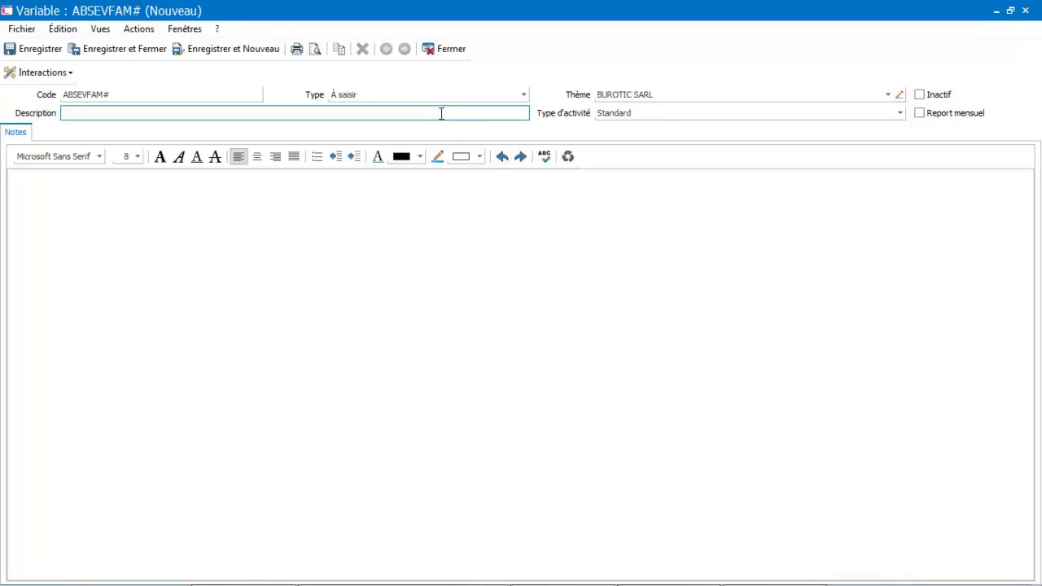
text(Absence evenement familial)
key(Tab)
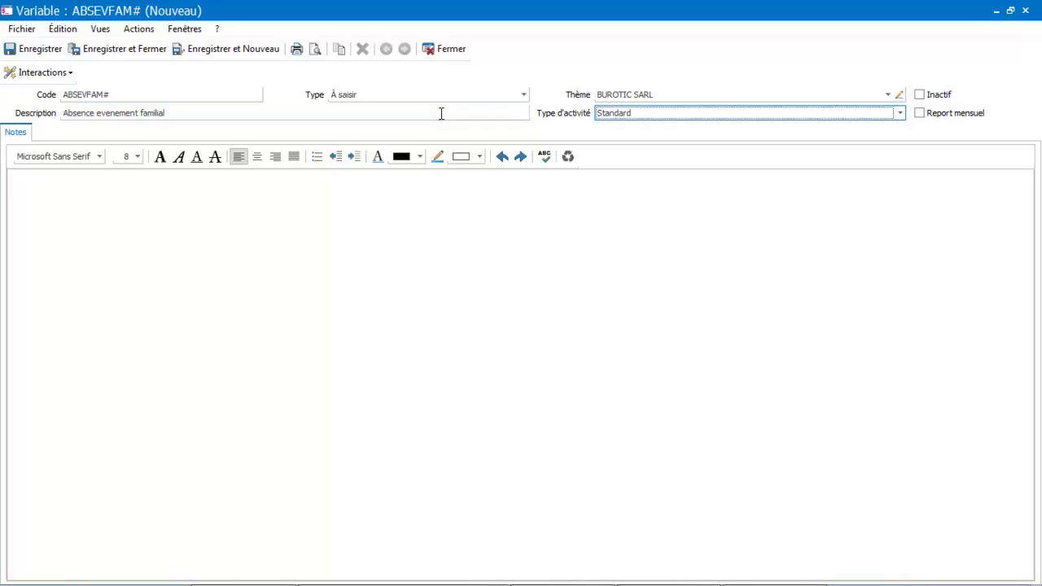
click(143, 50)
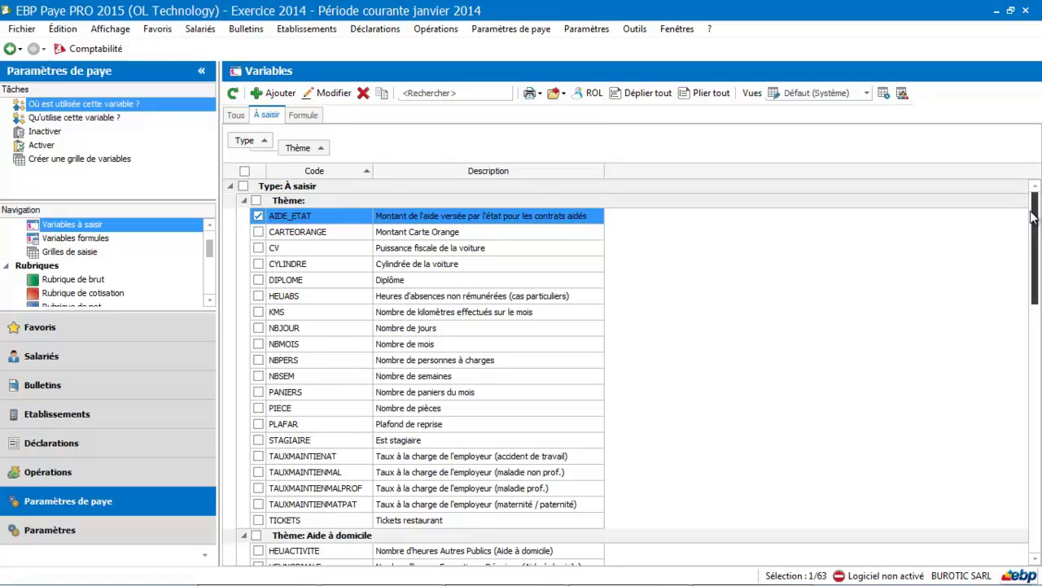
drag(1033, 216, 1036, 248)
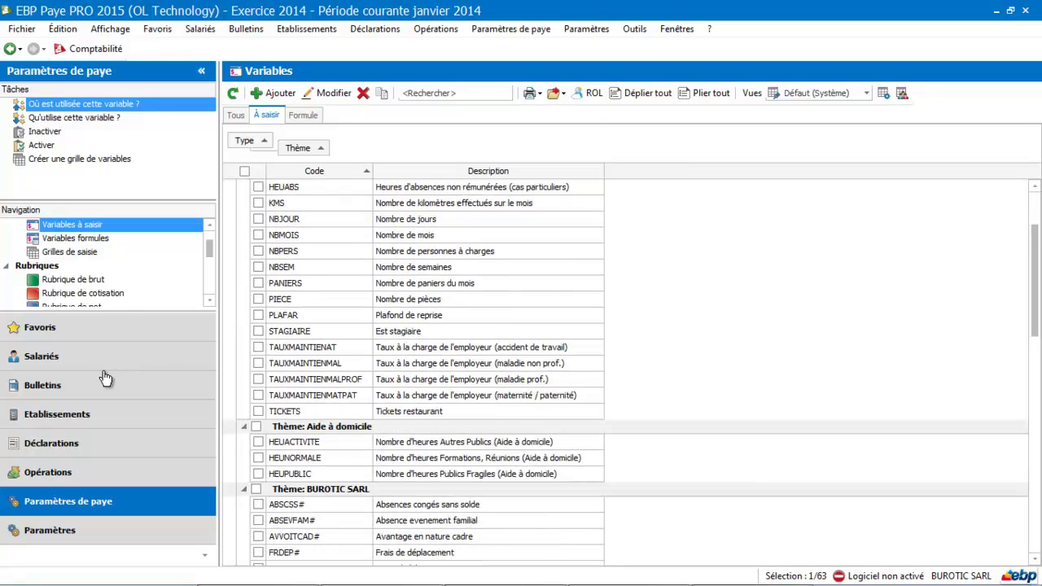
Duplicate the gross pay item RABSNONREM and give the copy the code RABSEVFAM#
click(100, 281)
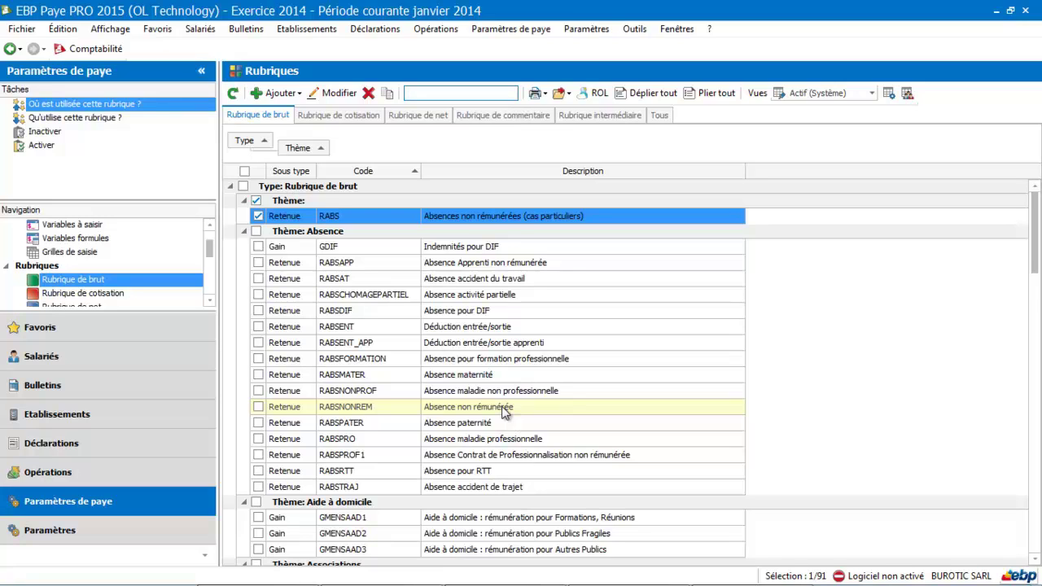
click(505, 413)
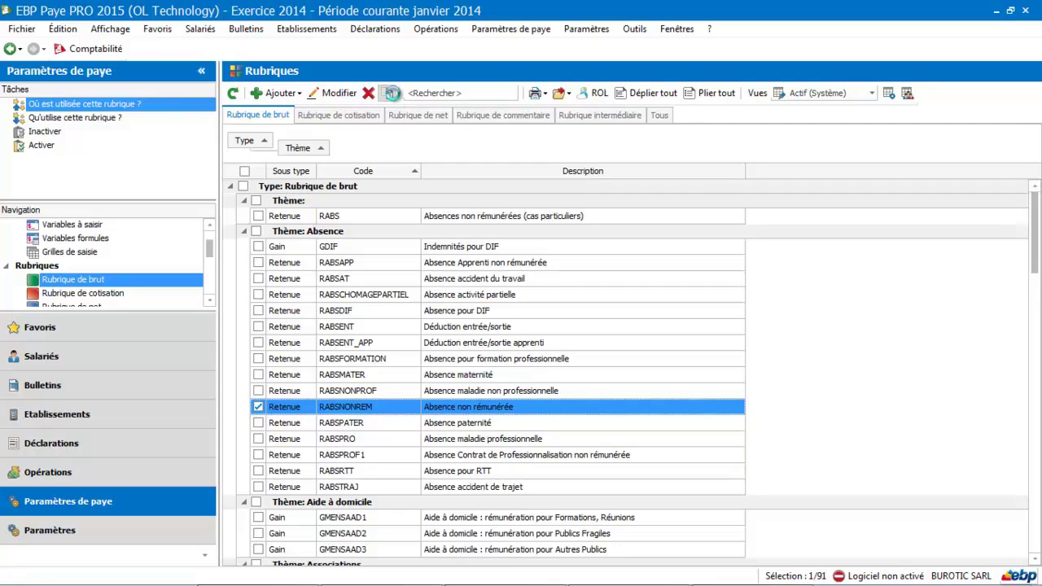
click(392, 93)
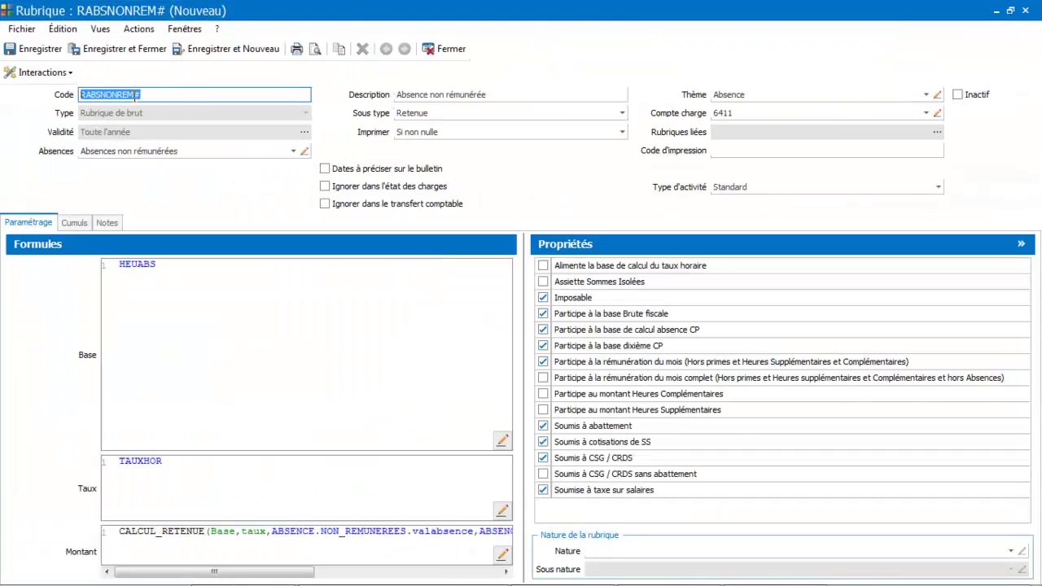
click(134, 95)
key(BackSpace)
key(BackSpace)
key(BackSpace)
key(BackSpace)
key(BackSpace)
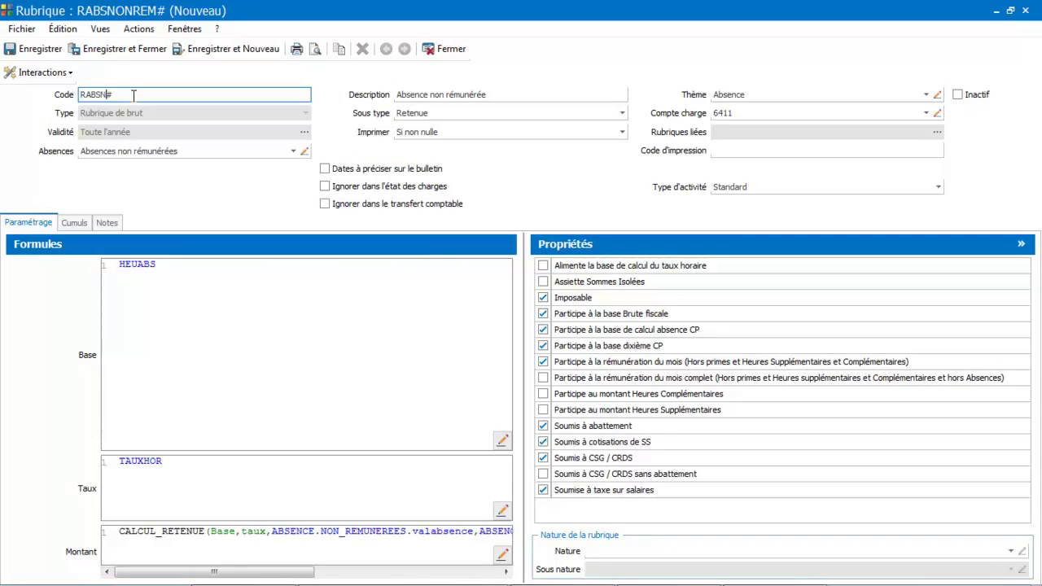
key(BackSpace)
text(EVFAM)
key(Tab)
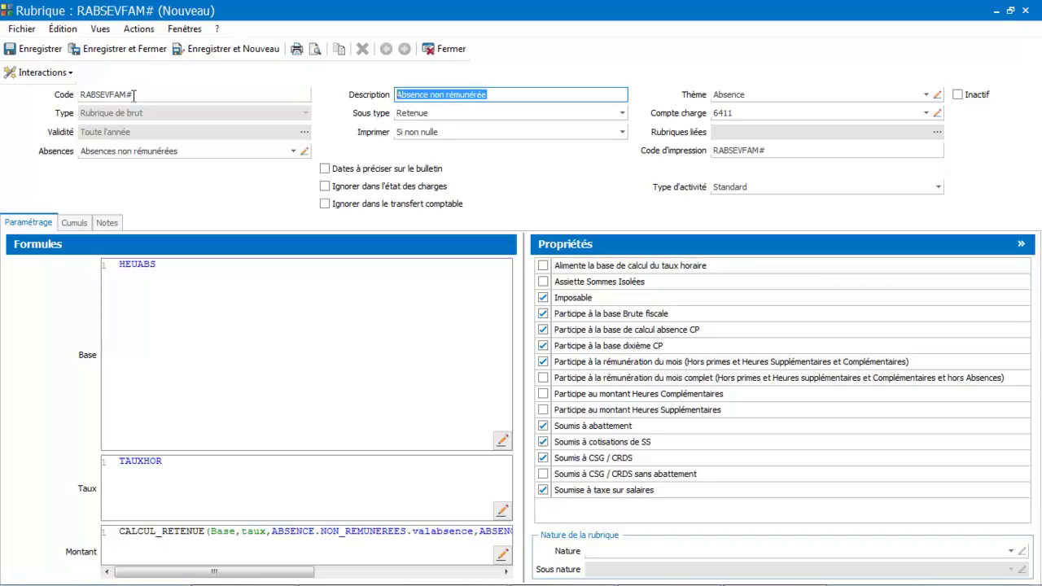
Set the new pay item's description to "Absence évenement familial" and its theme to BUROTIC SARL
click(496, 94)
key(BackSpace)
key(BackSpace)
key(BackSpace)
key(BackSpace)
key(BackSpace)
key(BackSpace)
key(BackSpace)
key(BackSpace)
key(BackSpace)
key(BackSpace)
key(BackSpace)
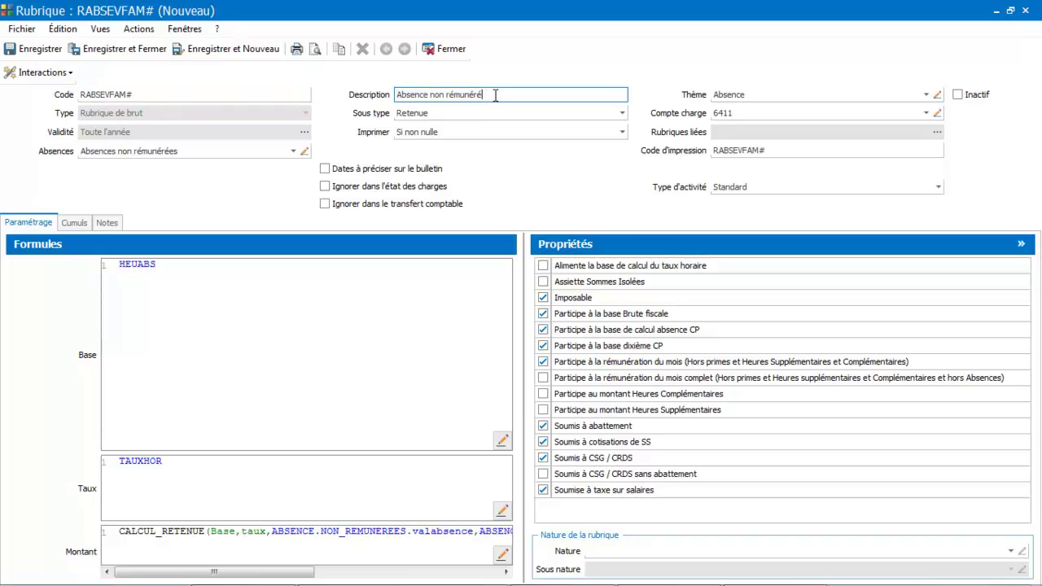
key(BackSpace)
key(BackSpace)
text(2VENEMEN)
key(BackSpace)
key(BackSpace)
key(BackSpace)
key(BackSpace)
key(BackSpace)
key(BackSpace)
key(BackSpace)
key(BackSpace)
text(évenement familial)
key(Tab)
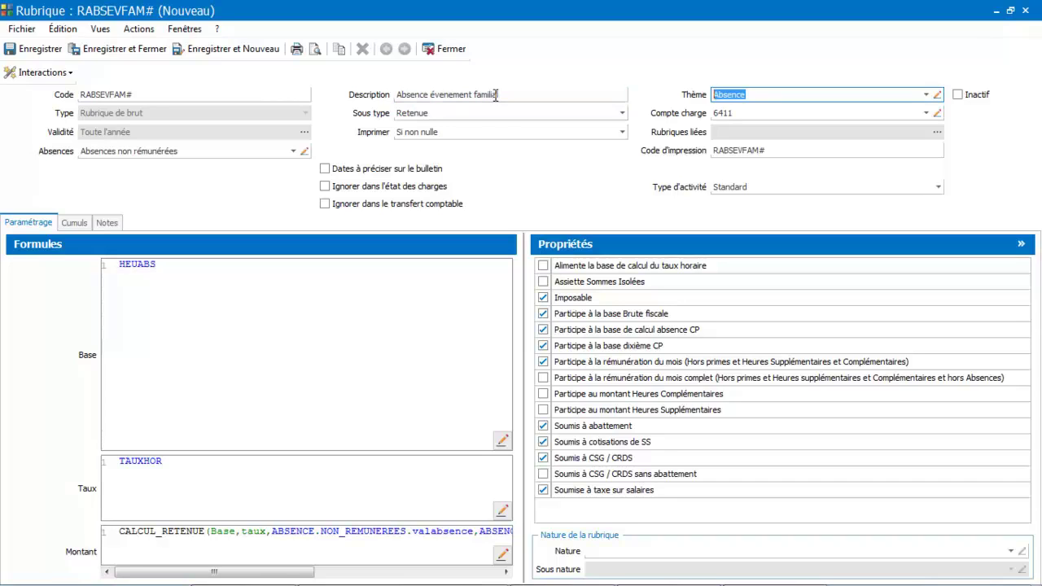
click(926, 95)
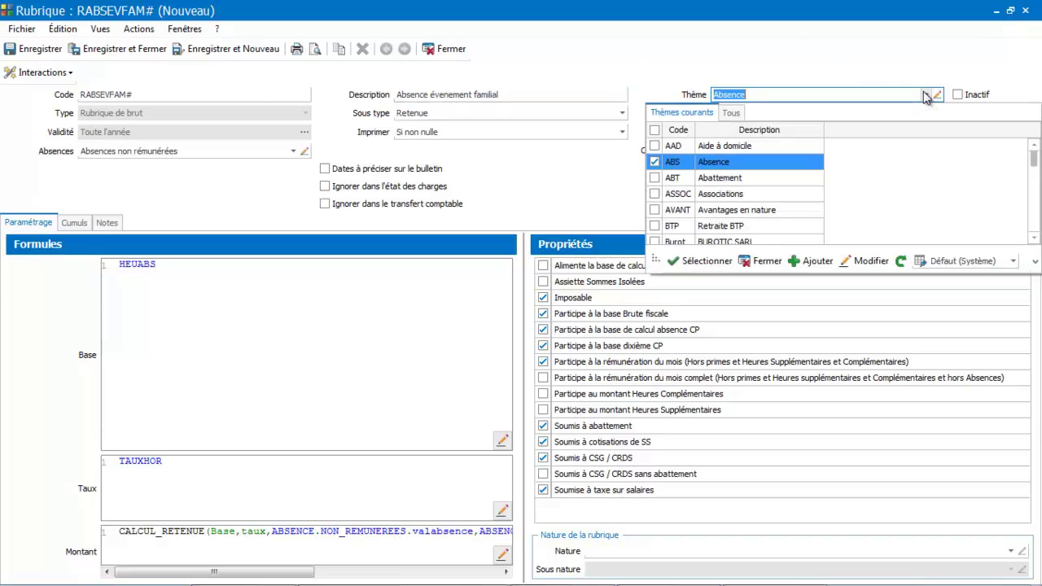
click(774, 240)
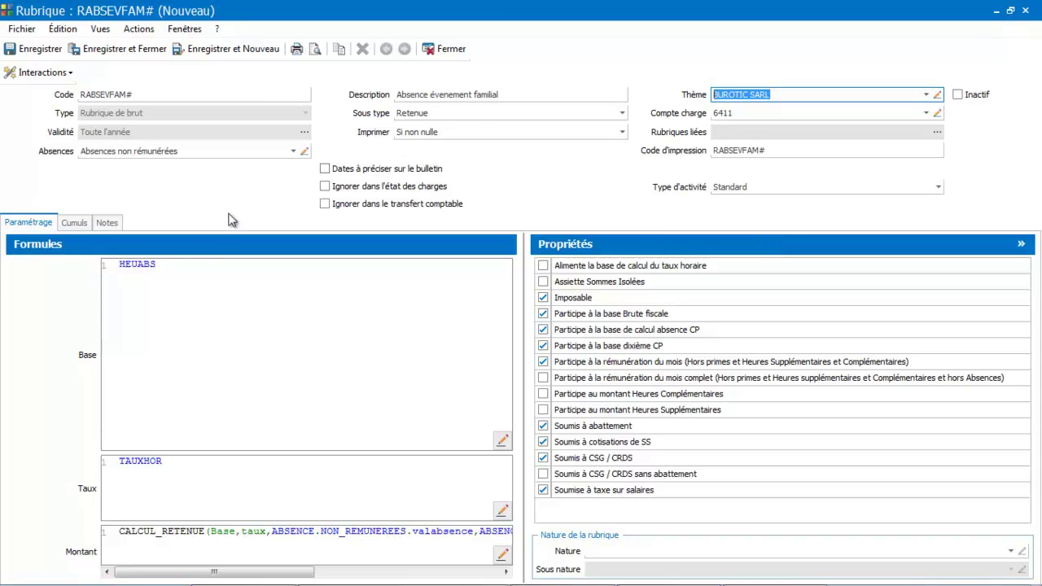
Replace the pay item's base formula with the variable ABSEVFAM#, and save and close the item
drag(180, 263, 97, 260)
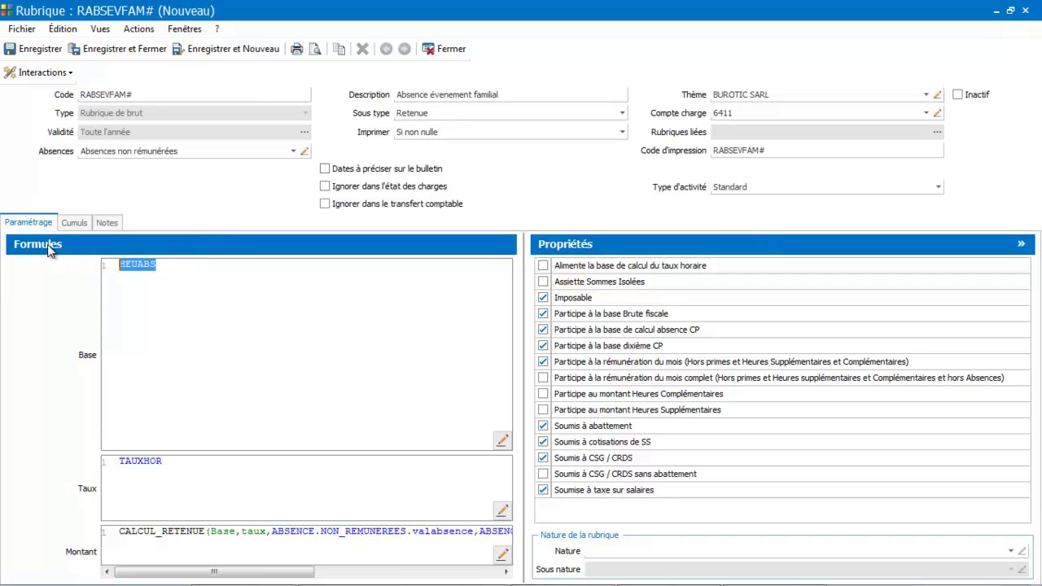
key(Delete)
text(abse)
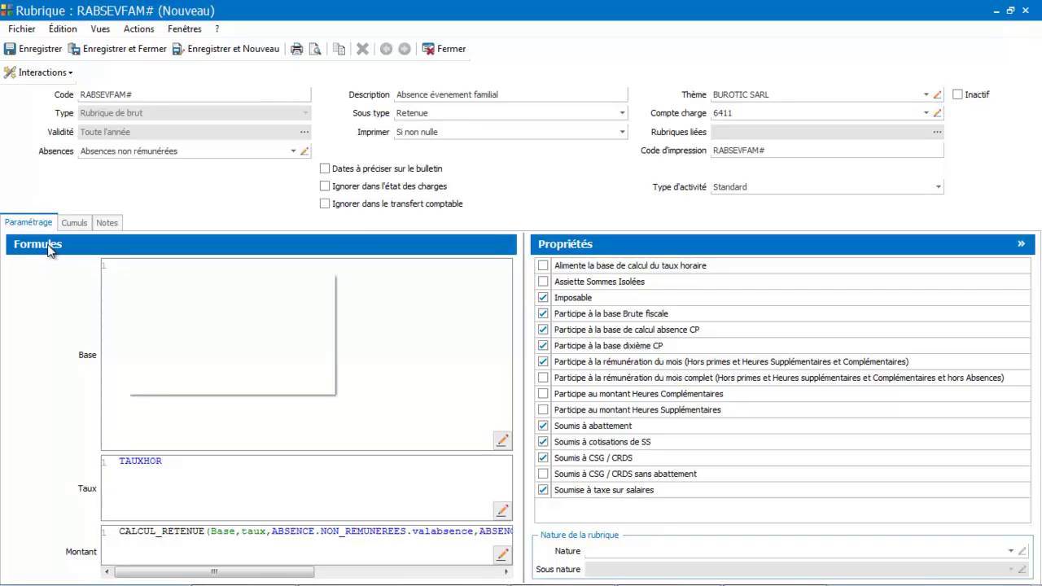
text(v)
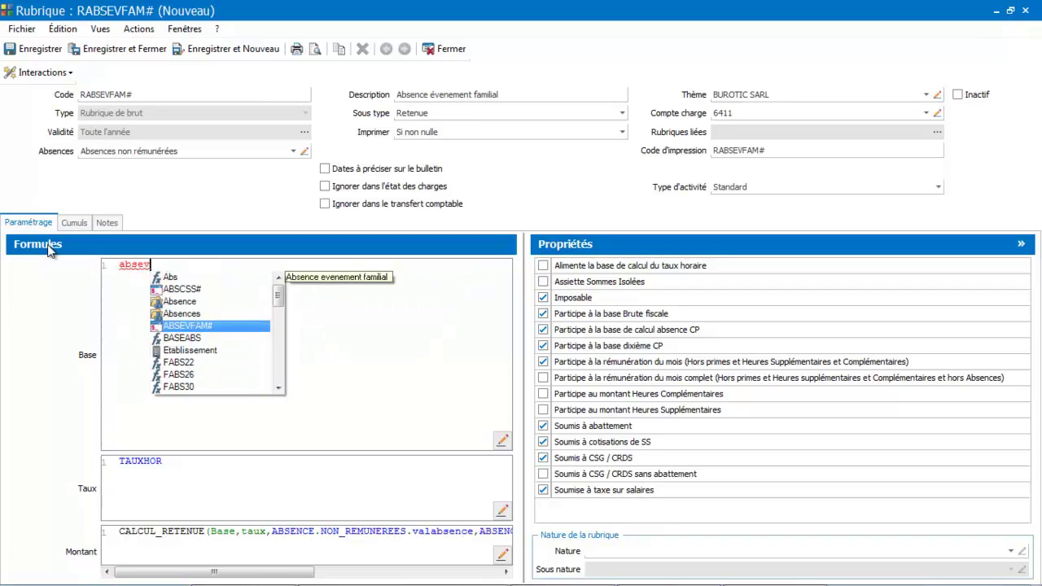
double_click(181, 328)
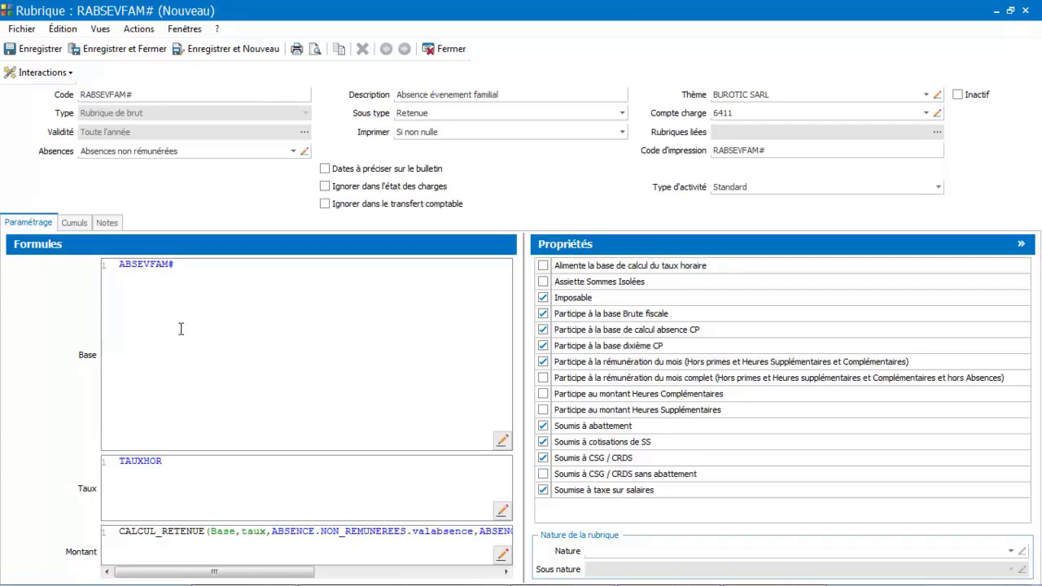
click(126, 50)
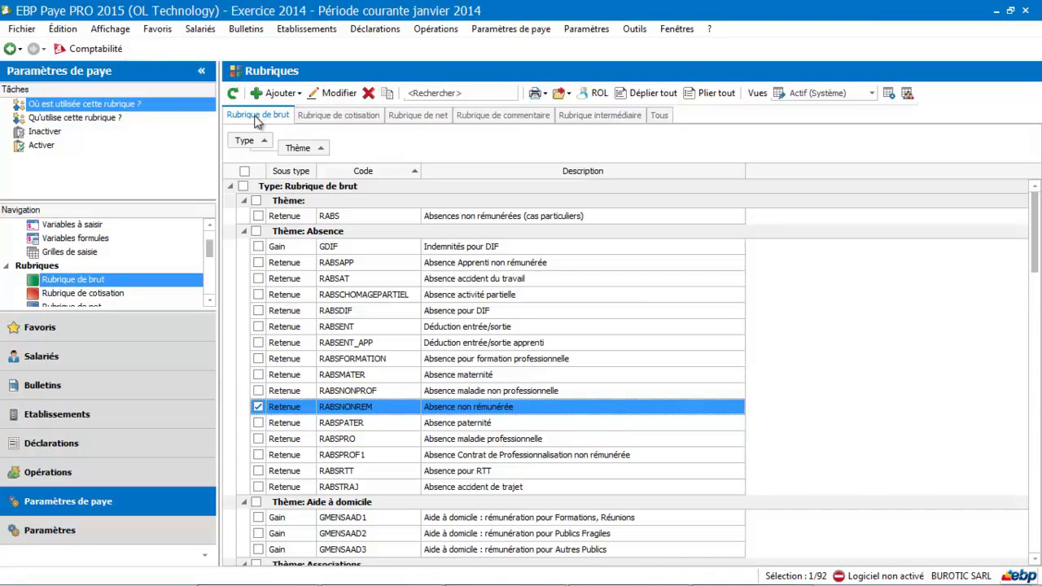
Filter the gross pay items by theme BUROTIC SARL and duplicate RABSEVFAM# with the code GABSEVFAM#
click(326, 148)
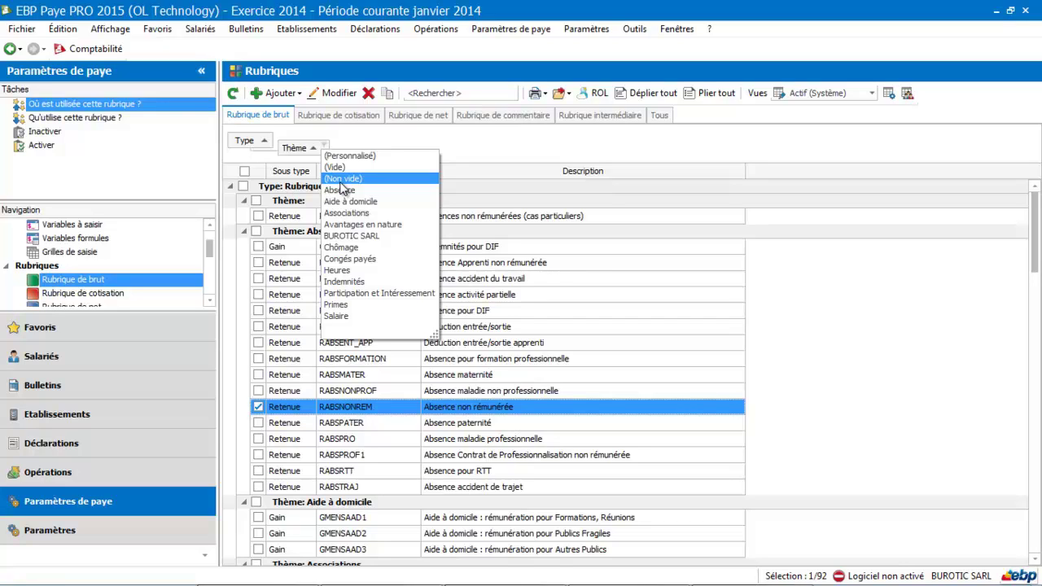
click(329, 239)
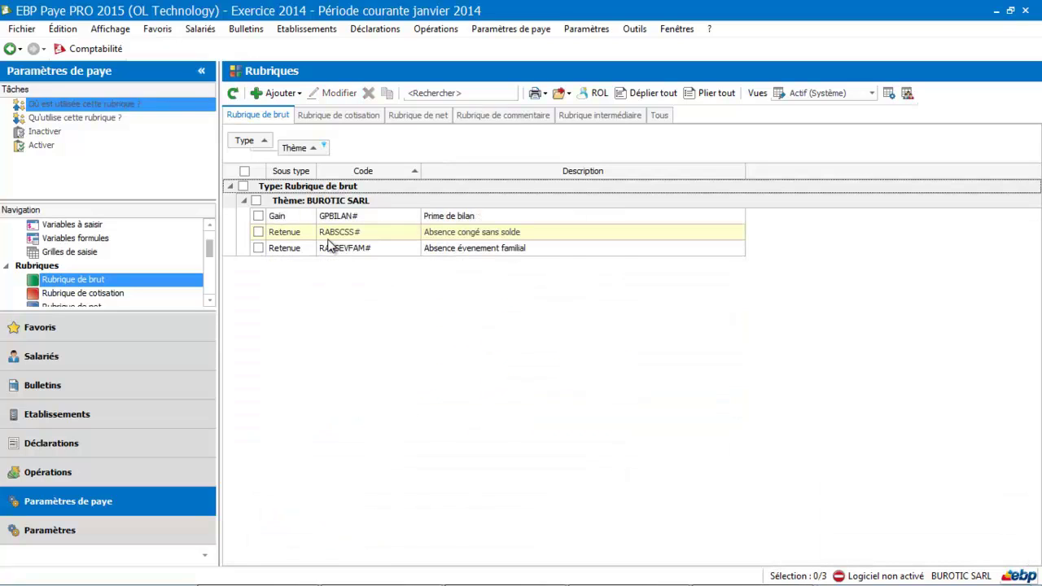
click(349, 256)
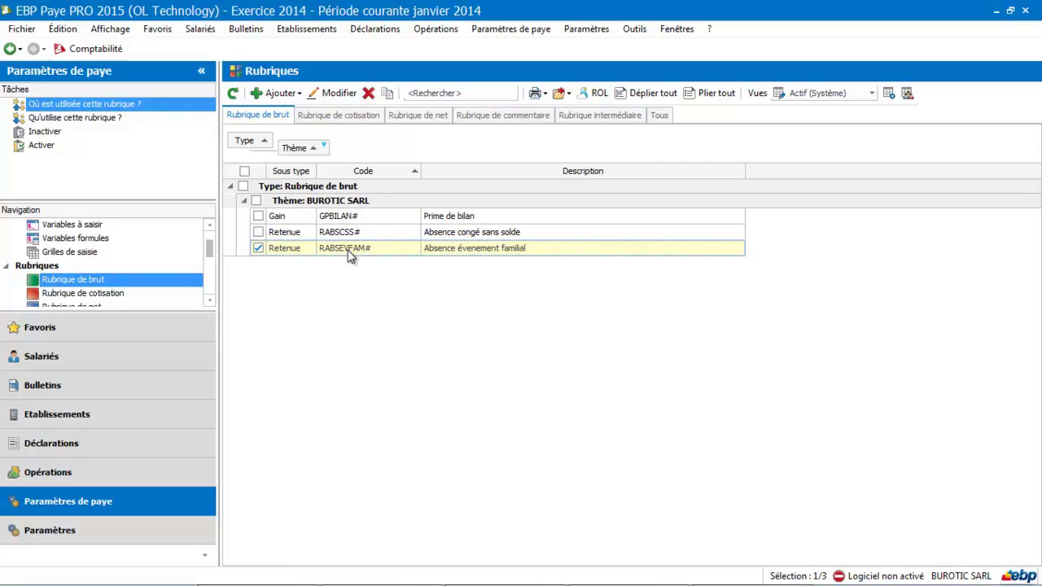
click(390, 93)
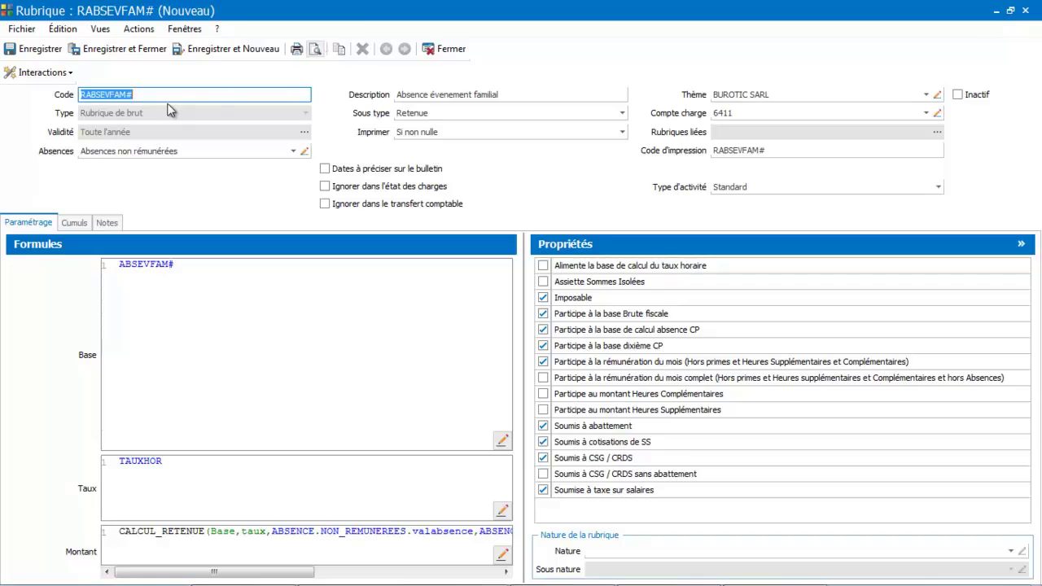
click(84, 95)
key(BackSpace)
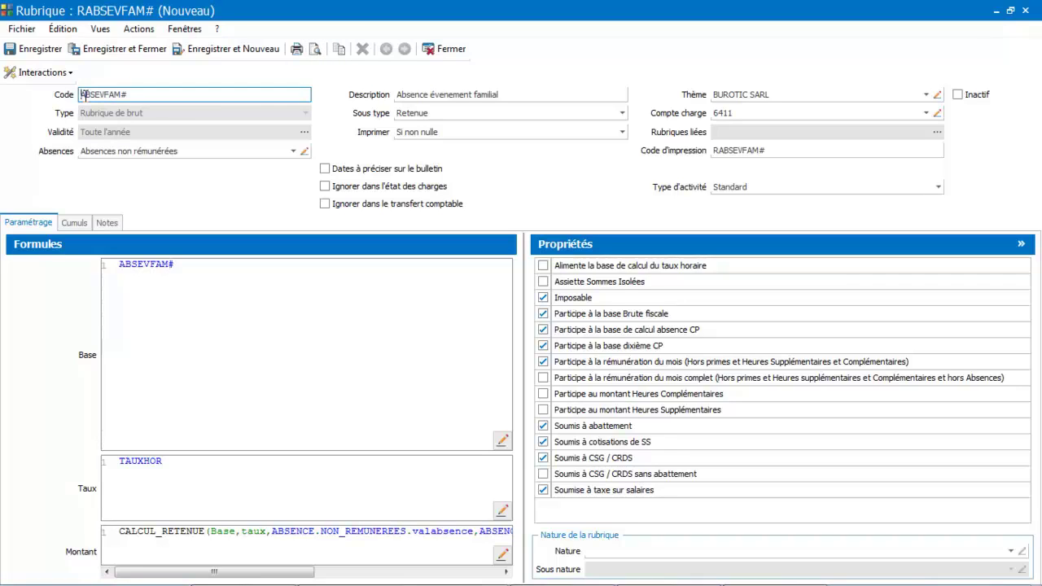
text(G)
Change the description of GABSEVFAM# to "Indemnité évenement familial"
click(429, 96)
click(430, 96)
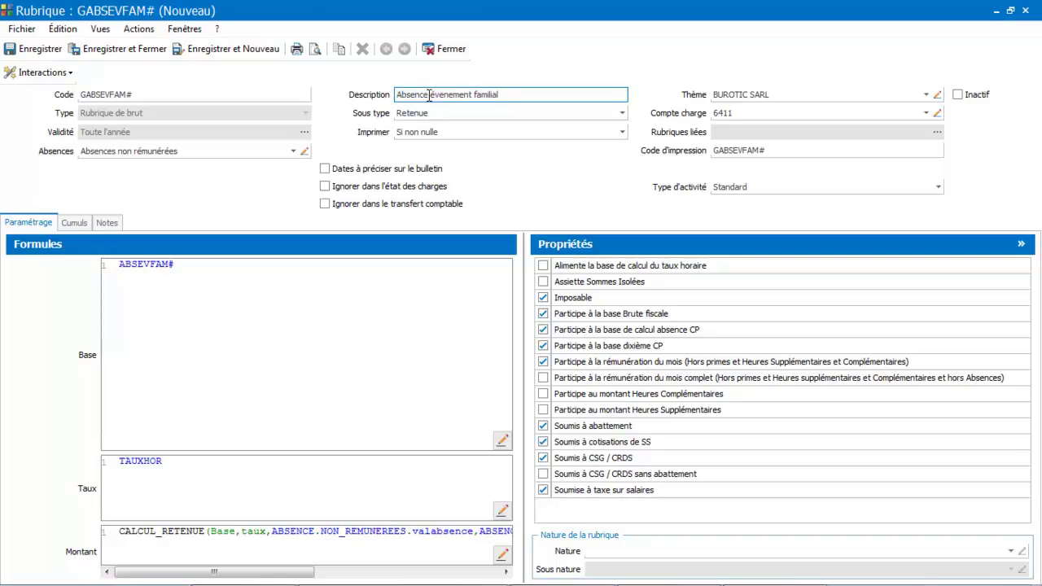
key(BackSpace)
key(BackSpace)
key(BackSpace)
key(BackSpace)
key(BackSpace)
key(BackSpace)
key(BackSpace)
text(Indemnité)
key(Tab)
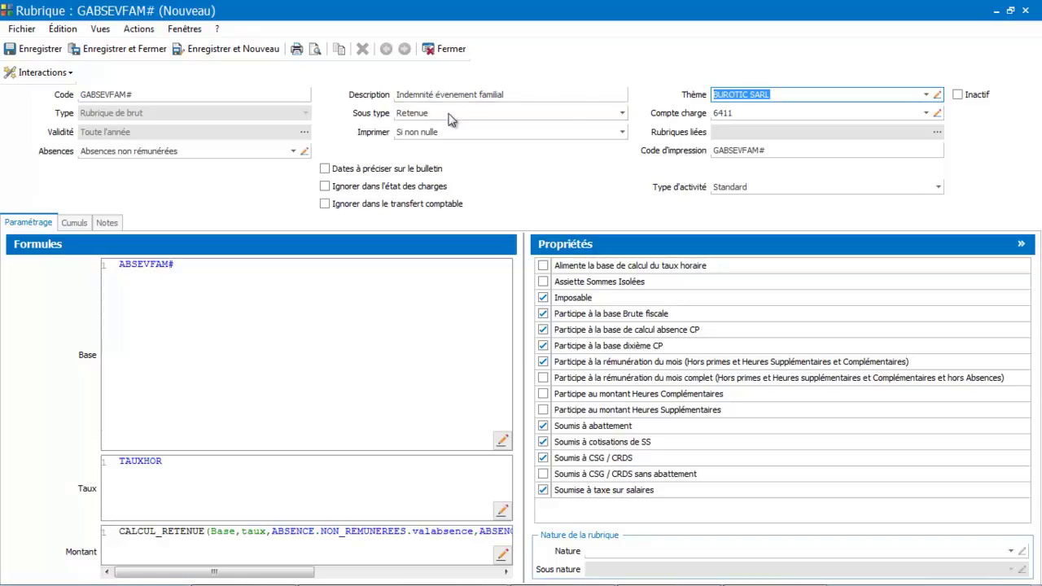
Set the subtype of GABSEVFAM# to Gain, and save and close the pay item
click(529, 113)
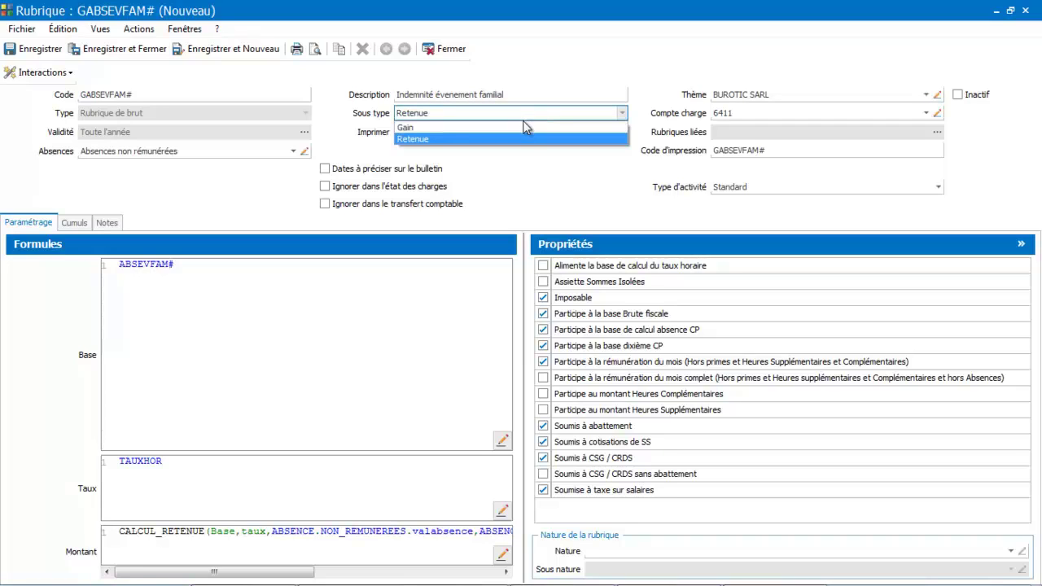
click(528, 128)
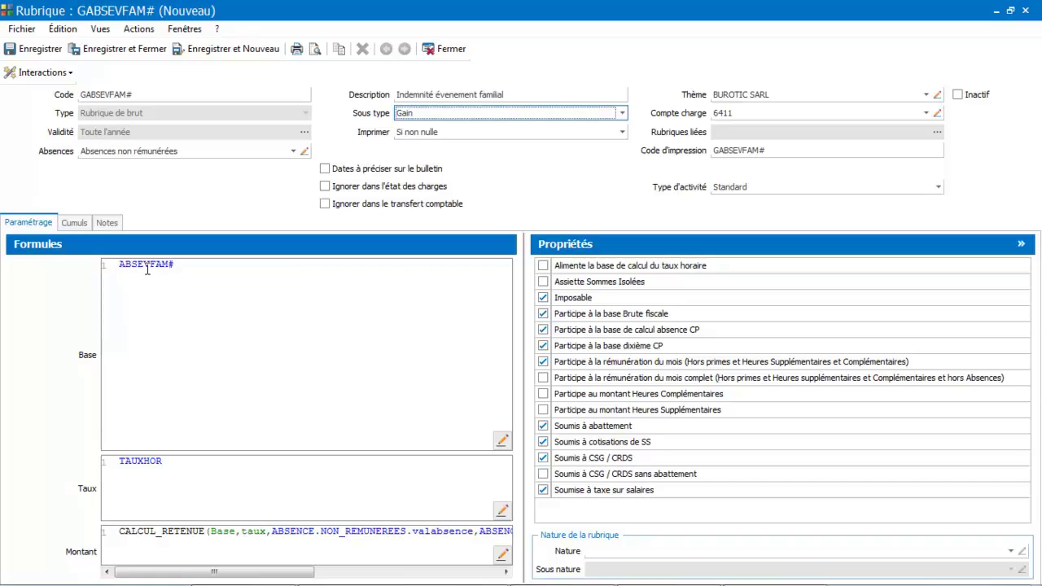
mouse_move(147, 269)
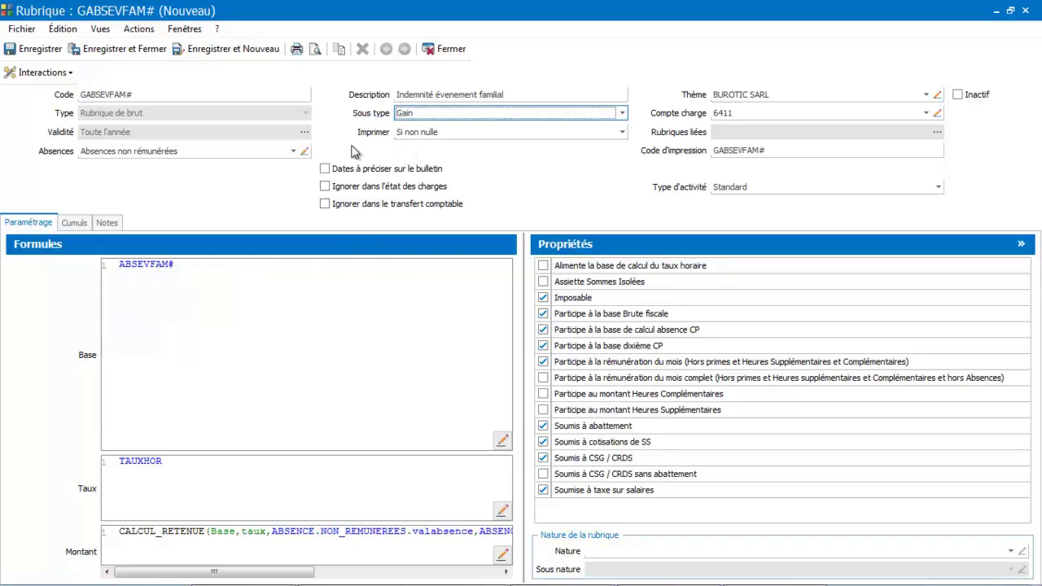
click(125, 56)
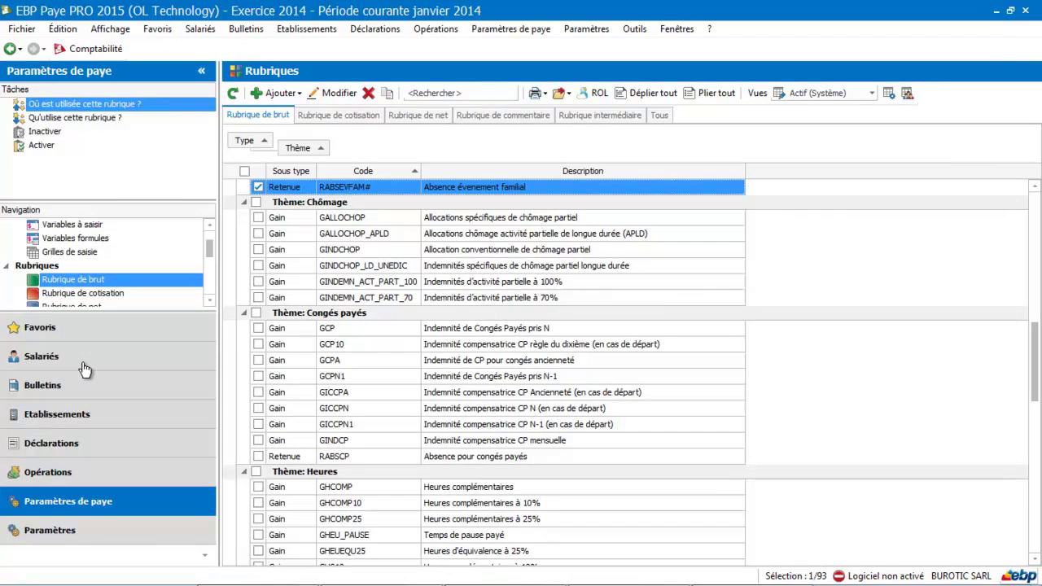
Open the employee's January 2014 payslip and search its available pay items for "familial"
click(76, 394)
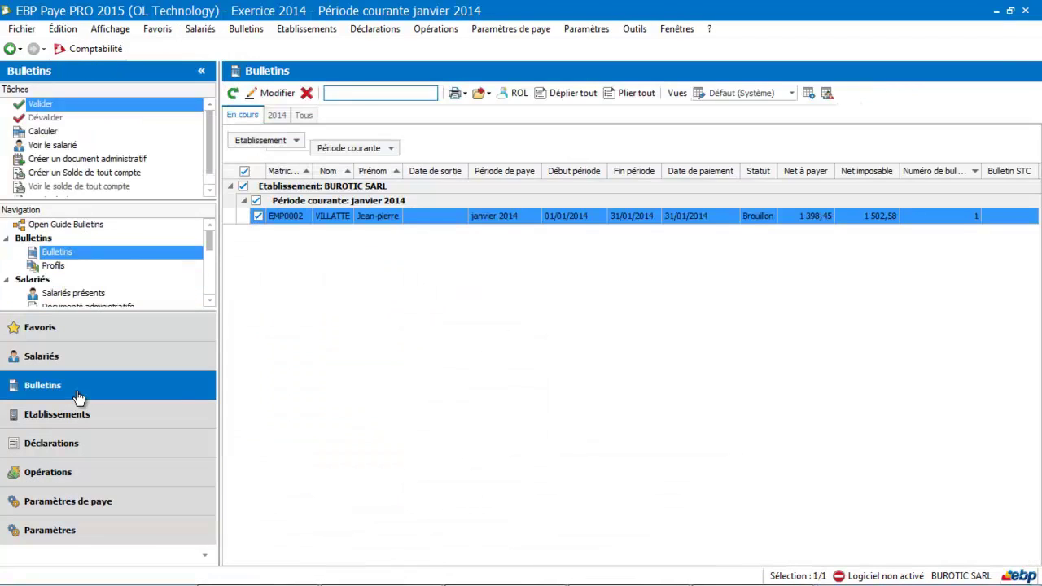
double_click(376, 216)
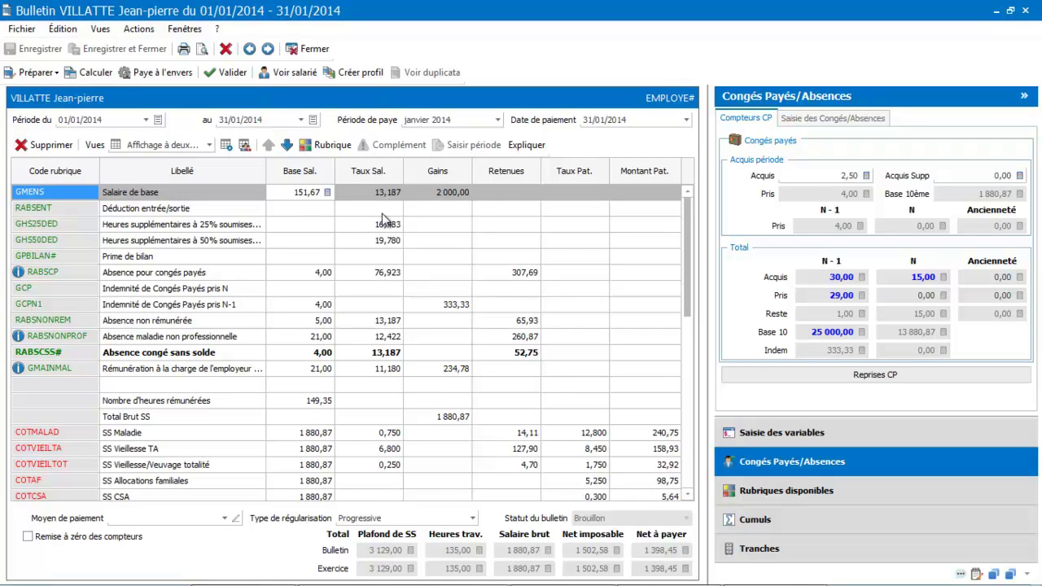
click(817, 497)
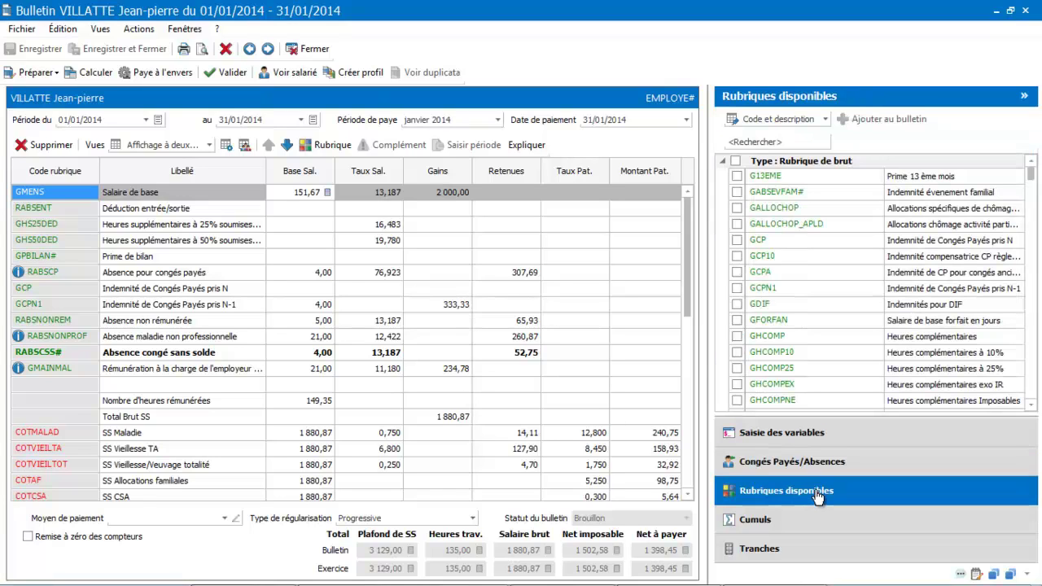
click(776, 141)
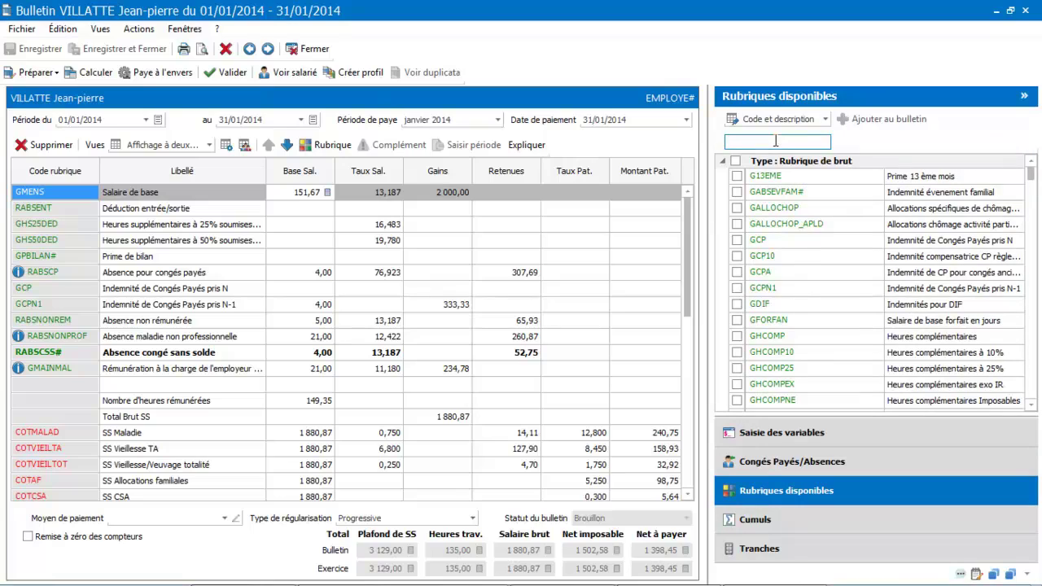
text(familial)
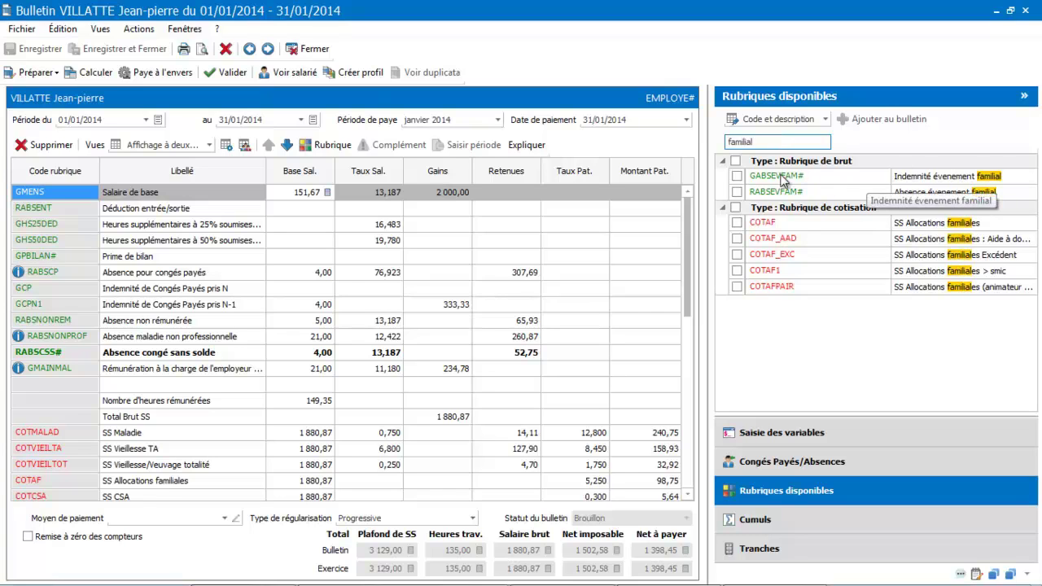
Add the pay items RABSEVFAM# and GABSEVFAM# to the payslip directly below RABSCSS#, in that order
click(740, 193)
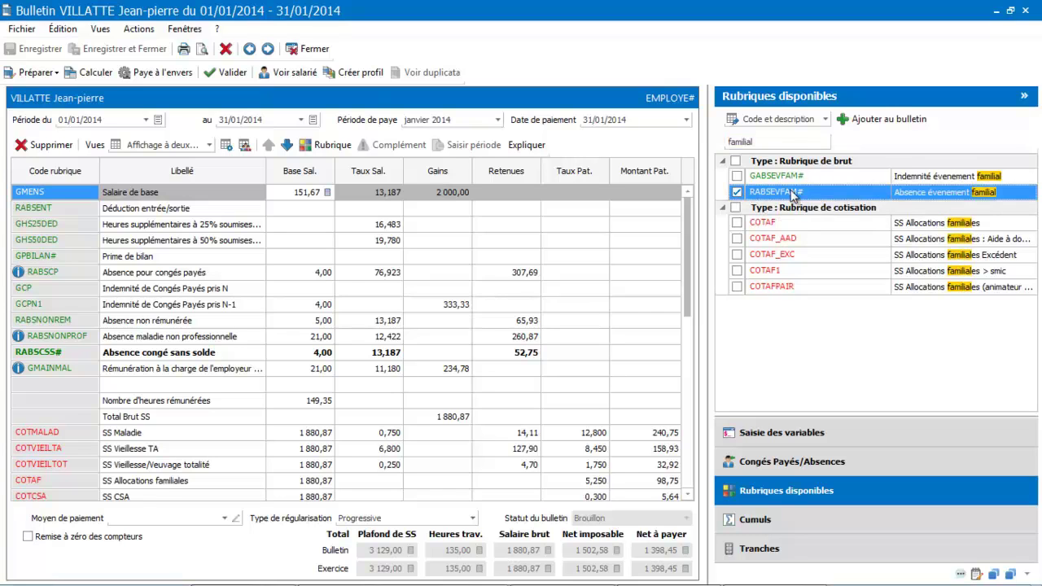
drag(794, 195, 341, 368)
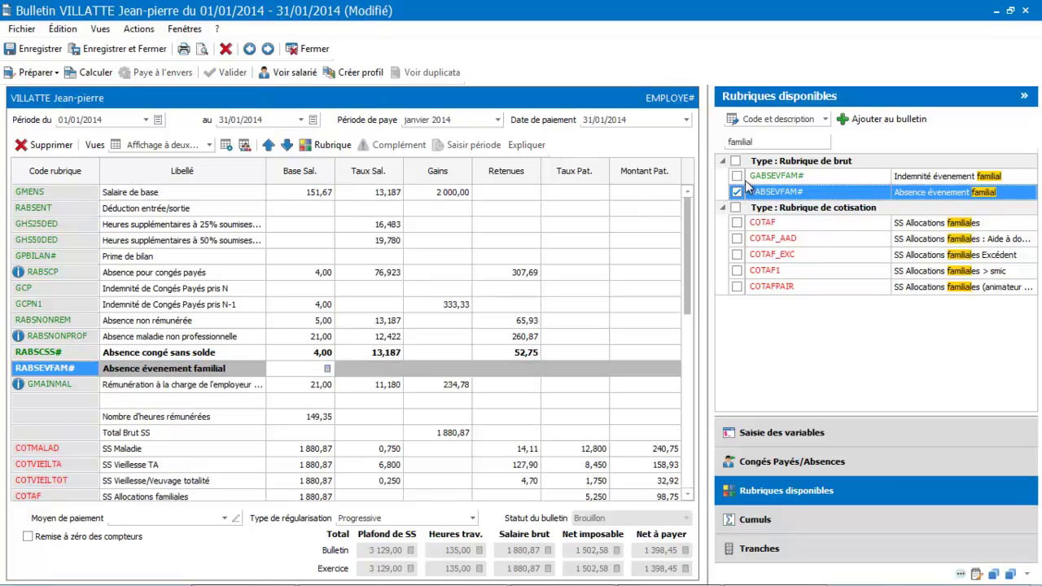
drag(778, 175, 342, 388)
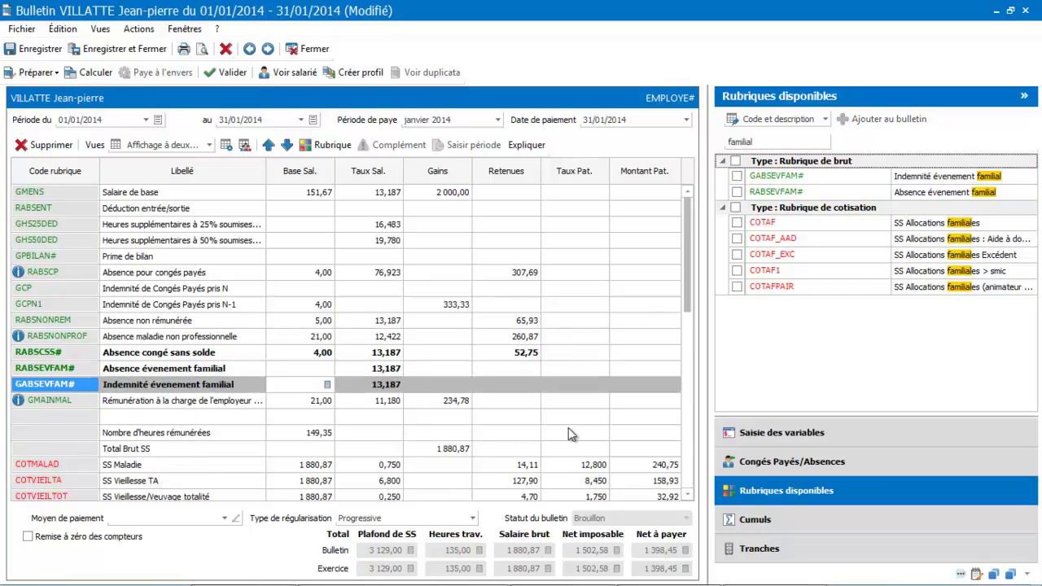
Set the payslip's input variable ABSEVFAM# to 7
click(783, 438)
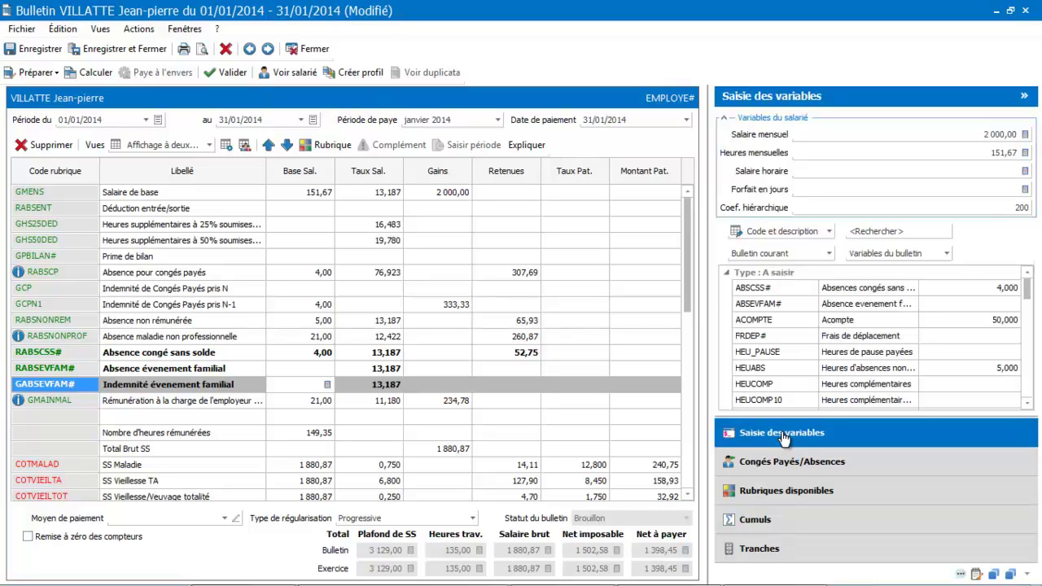
click(772, 307)
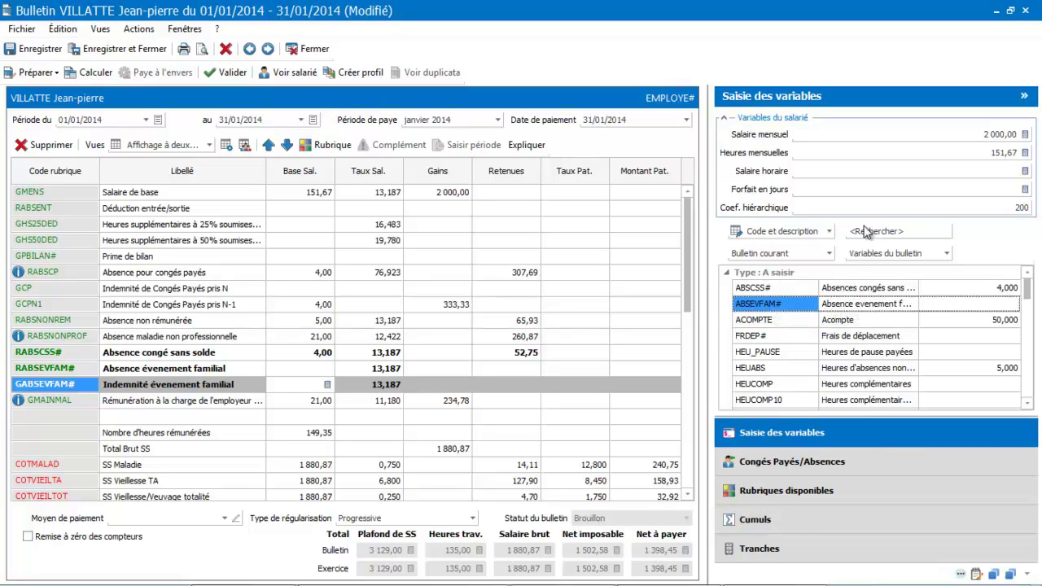
click(960, 304)
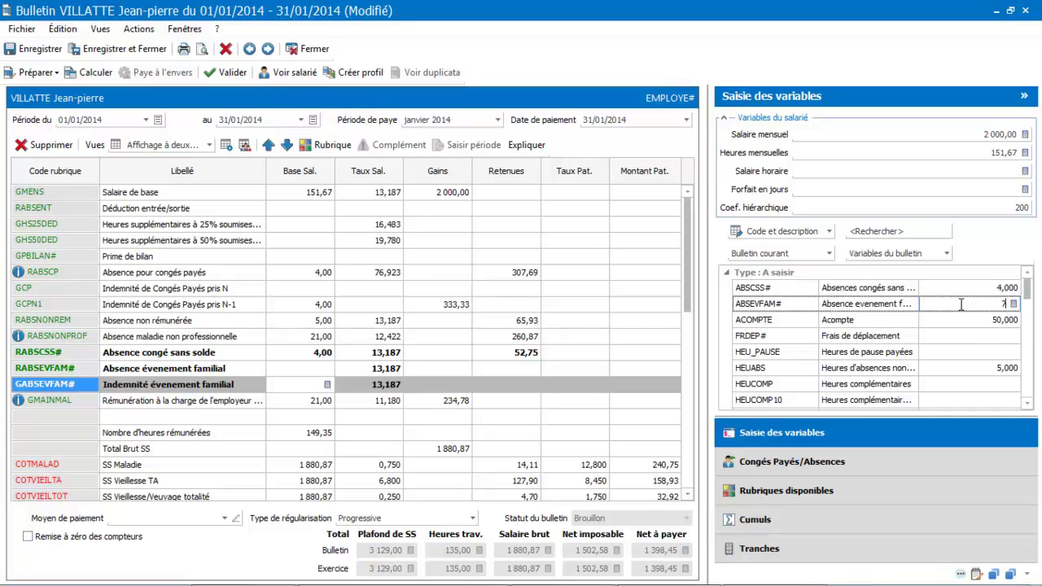
key(Return)
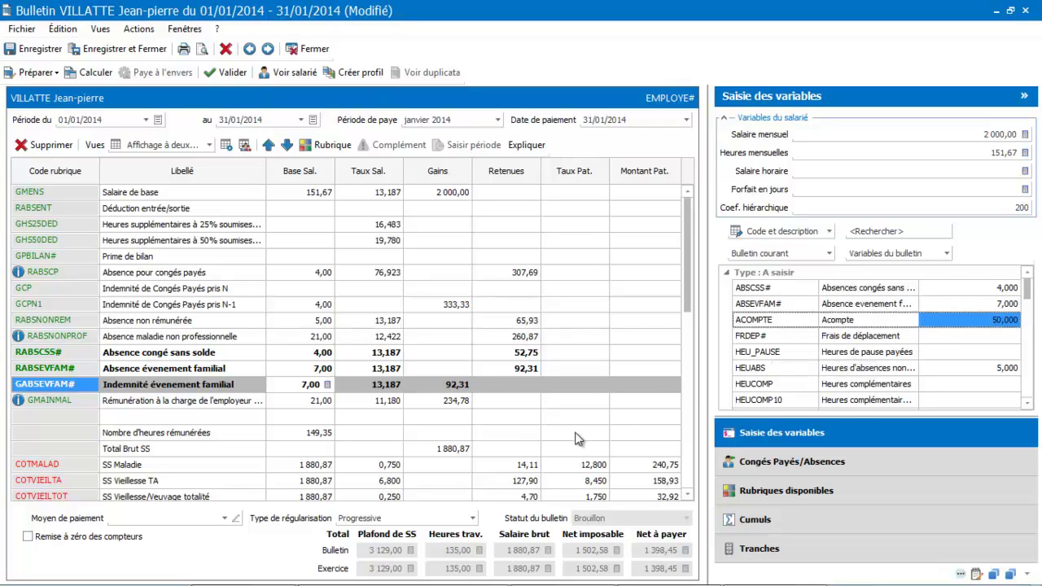
click(516, 417)
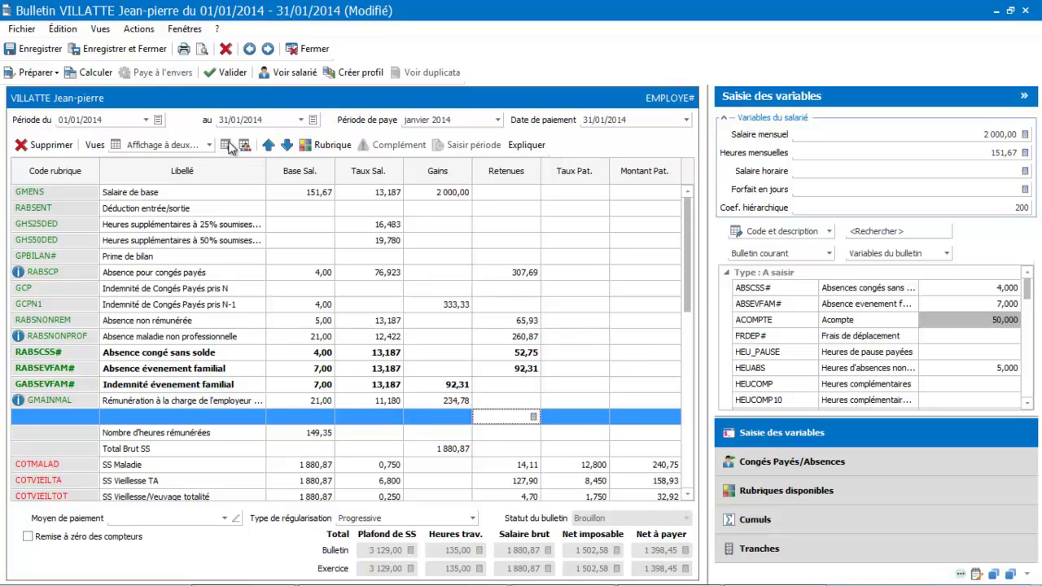
Save the payslip and examine the family-event absence and indemnity lines in its print preview at 150%
click(203, 50)
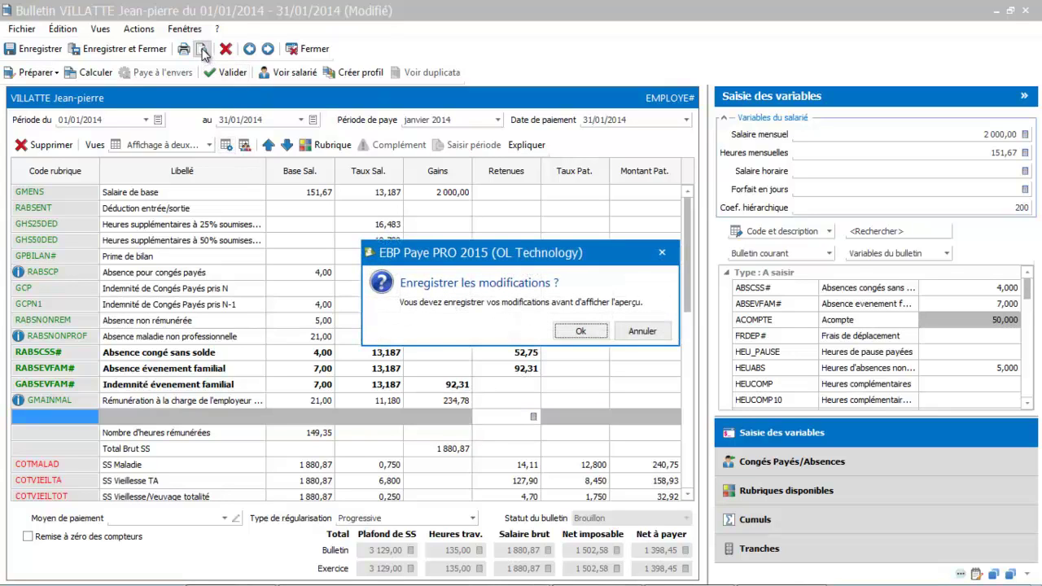
click(580, 330)
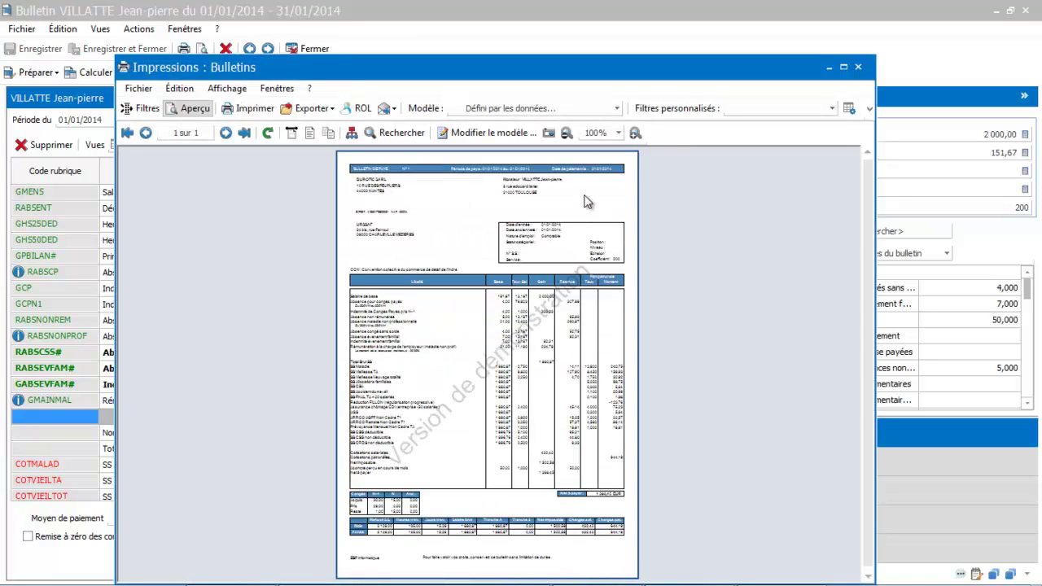
click(619, 133)
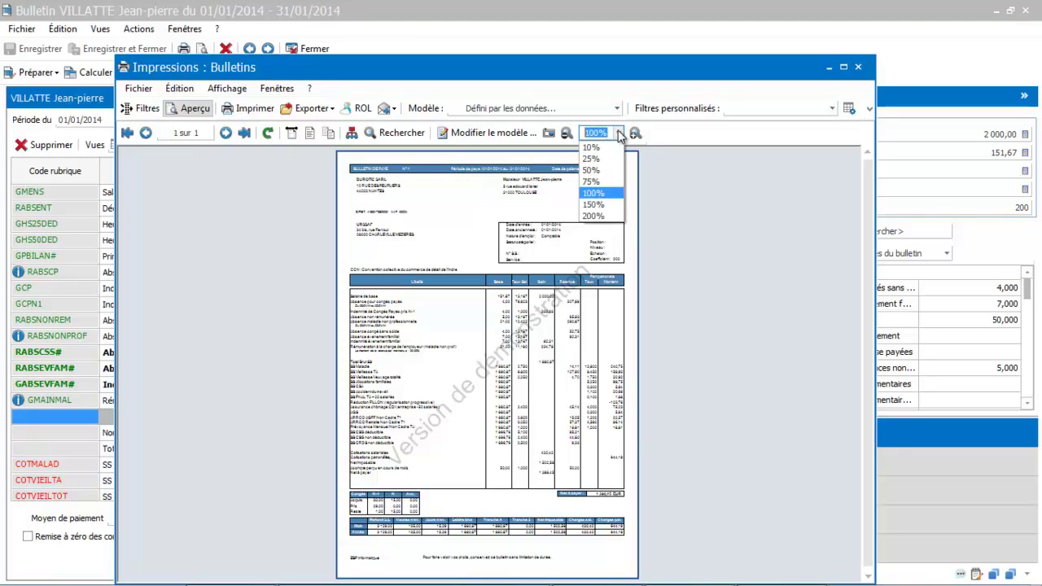
click(593, 204)
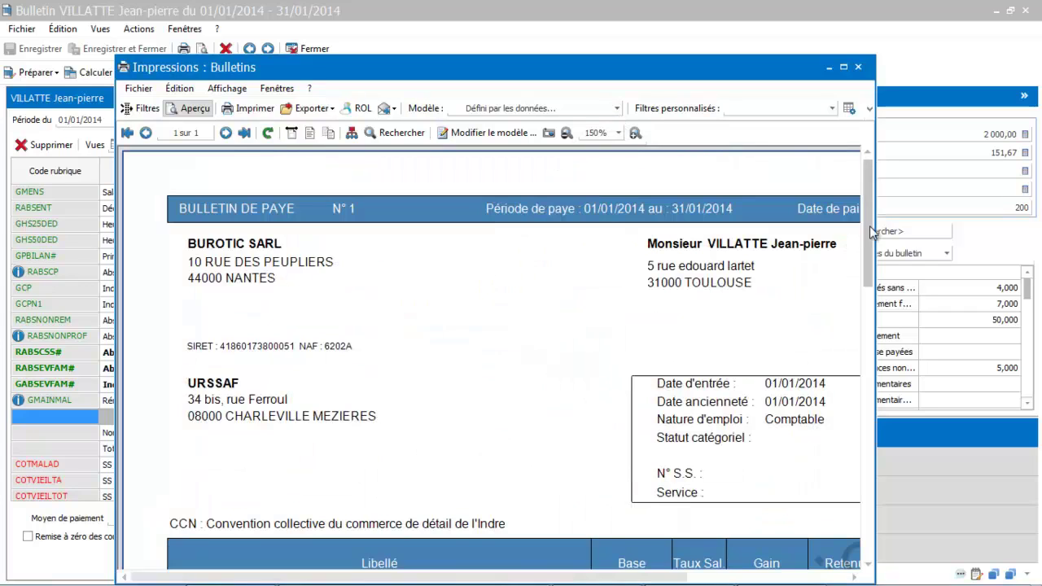
drag(870, 226, 869, 335)
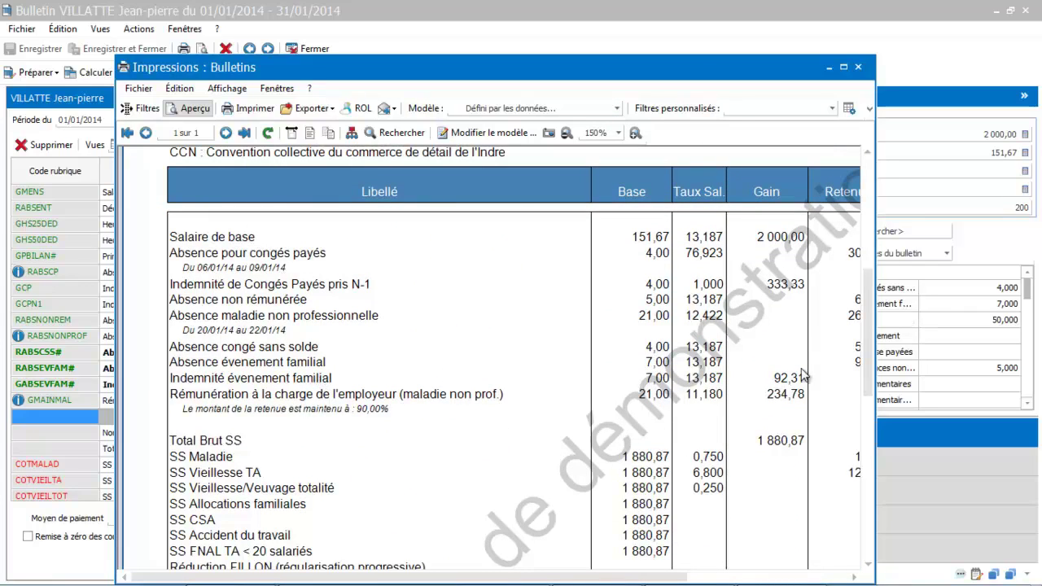
drag(532, 577, 633, 577)
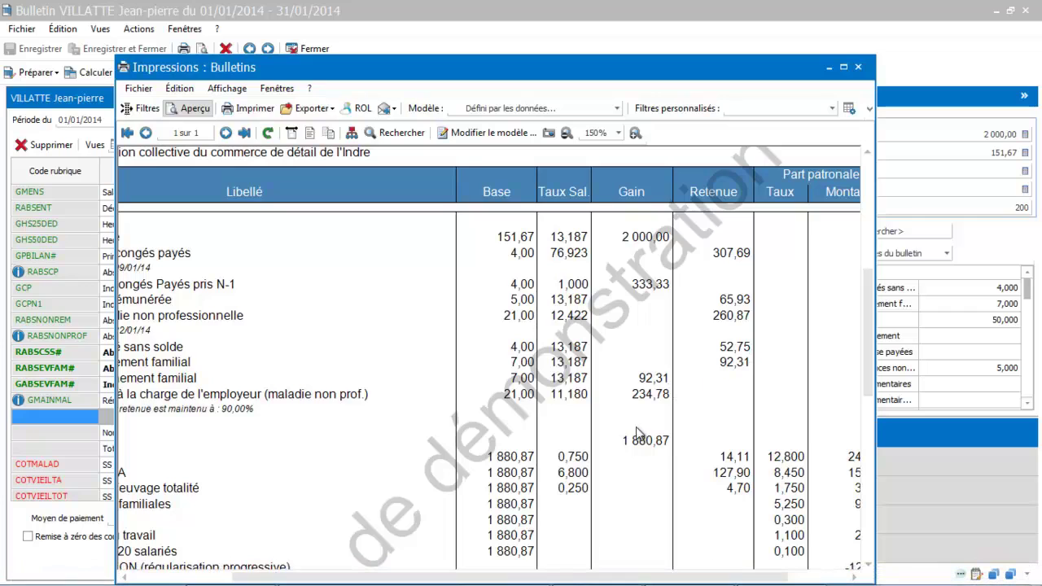
click(859, 68)
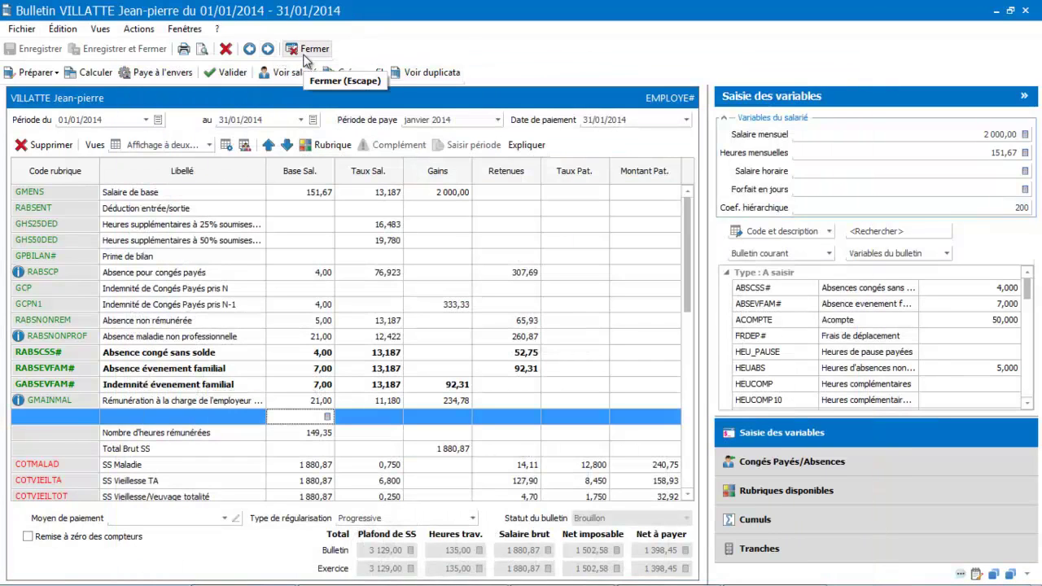